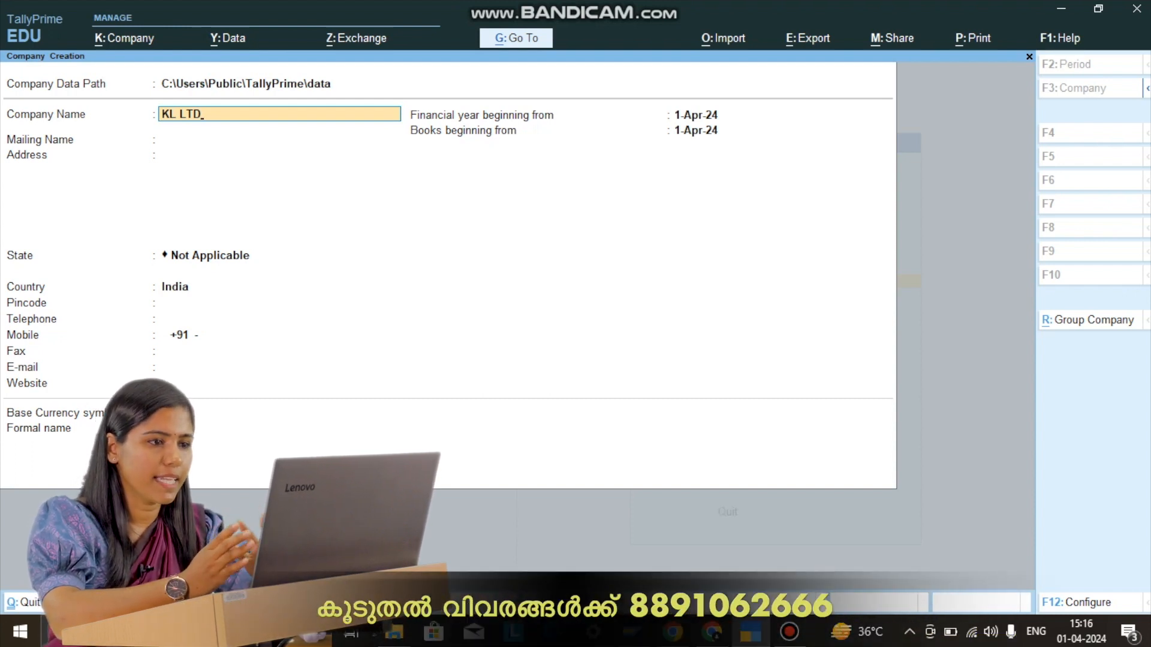
Use KL LTD as the company and mailing name, leaving the address, state and contact details at their defaults
key("Return")
key("Return")
key("Return")
key("Return")
key("Return")
key("Return")
key("Return")
key("Return")
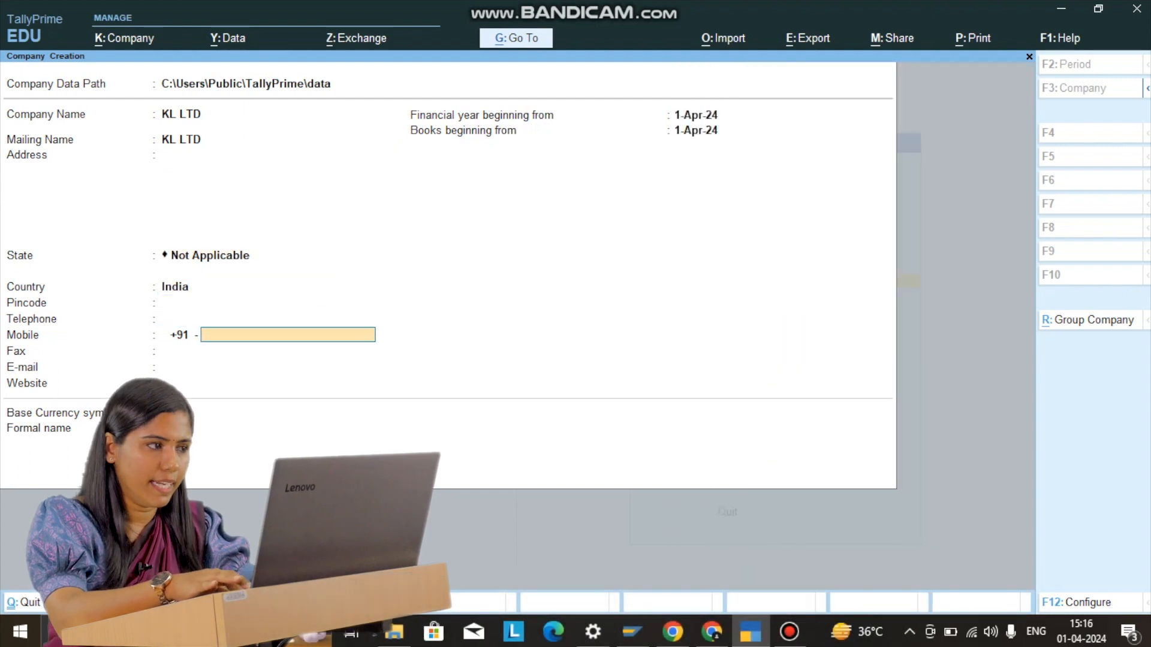
key("Return")
key("Return")
key("Return")
Set the financial year beginning to 31-3-2024 and create the company with the default features
type("31")
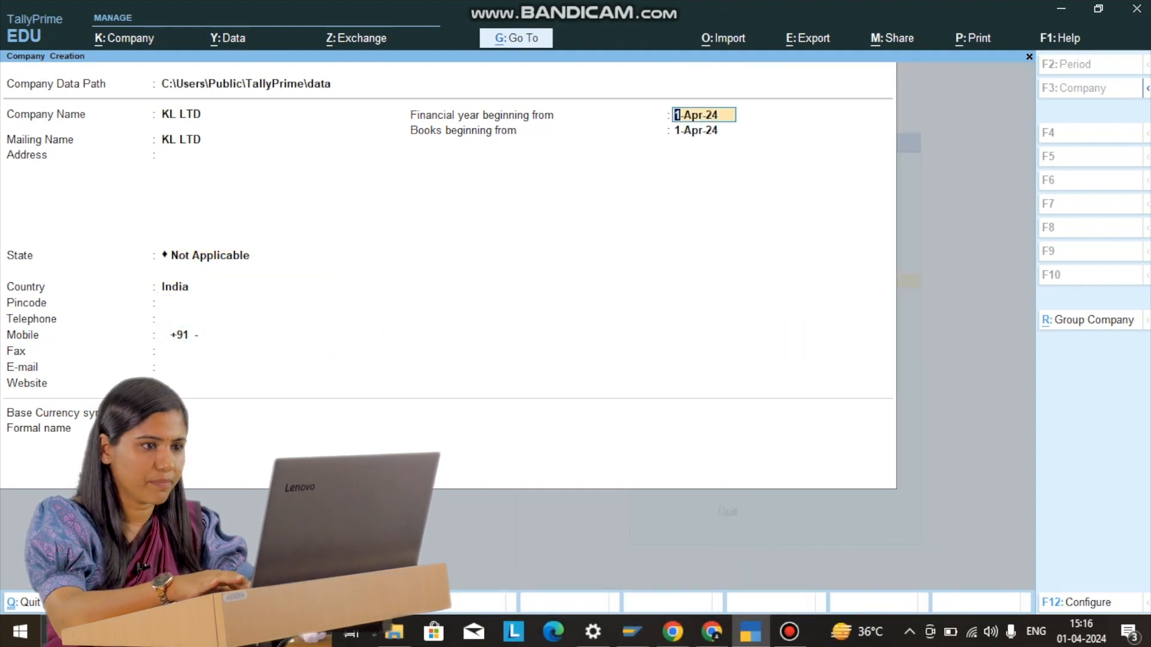
type("-3-202")
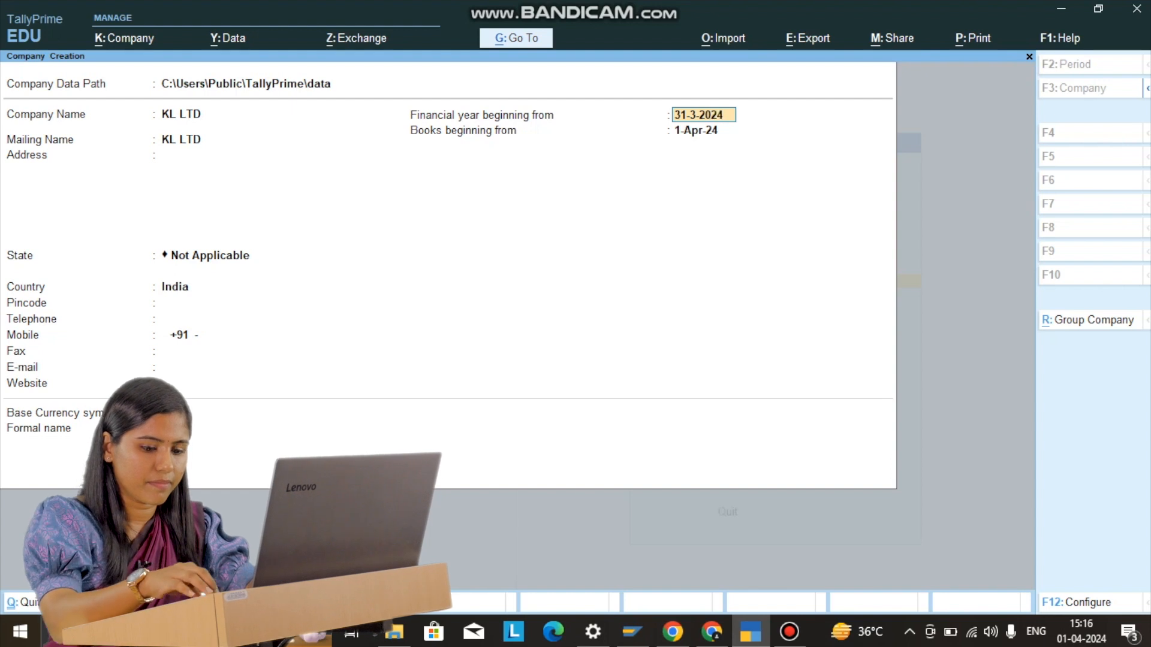
key("Return")
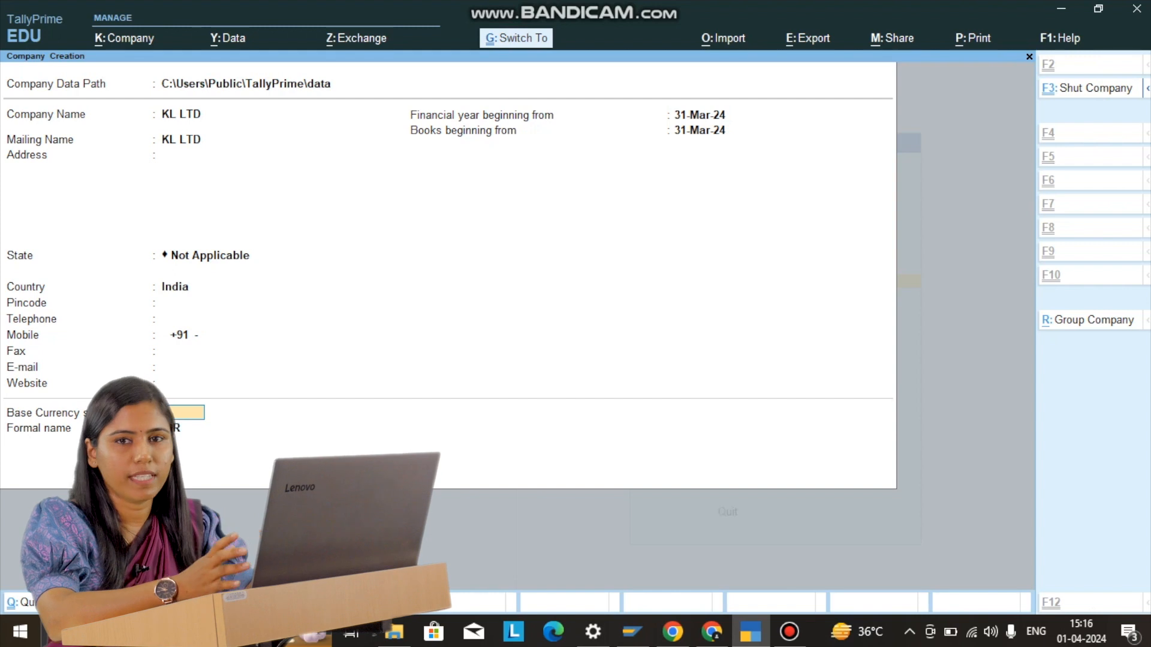
key("ctrl+a")
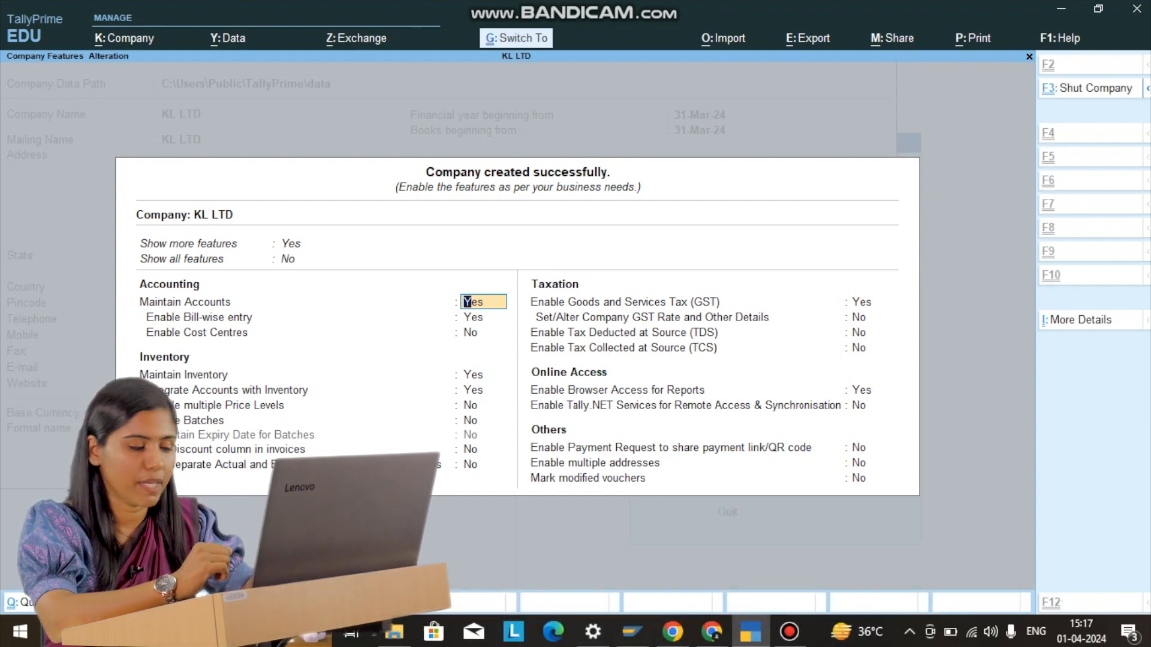
key("ctrl+a")
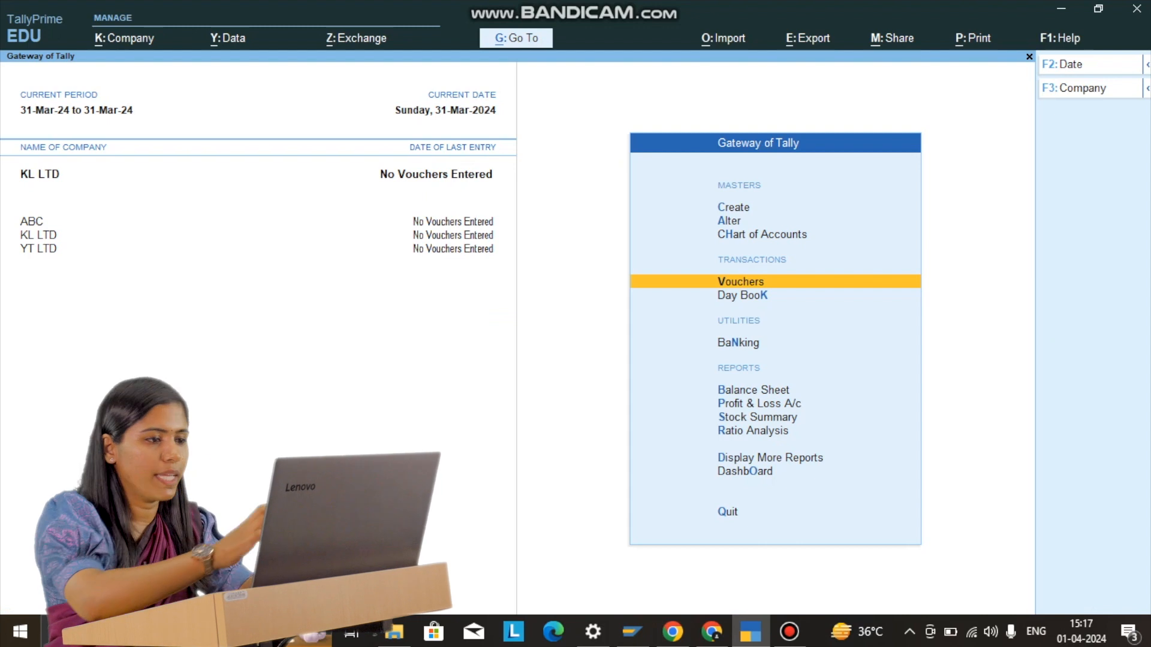
Start a voucher entry and show the inactive types in the list of voucher types
key("Return")
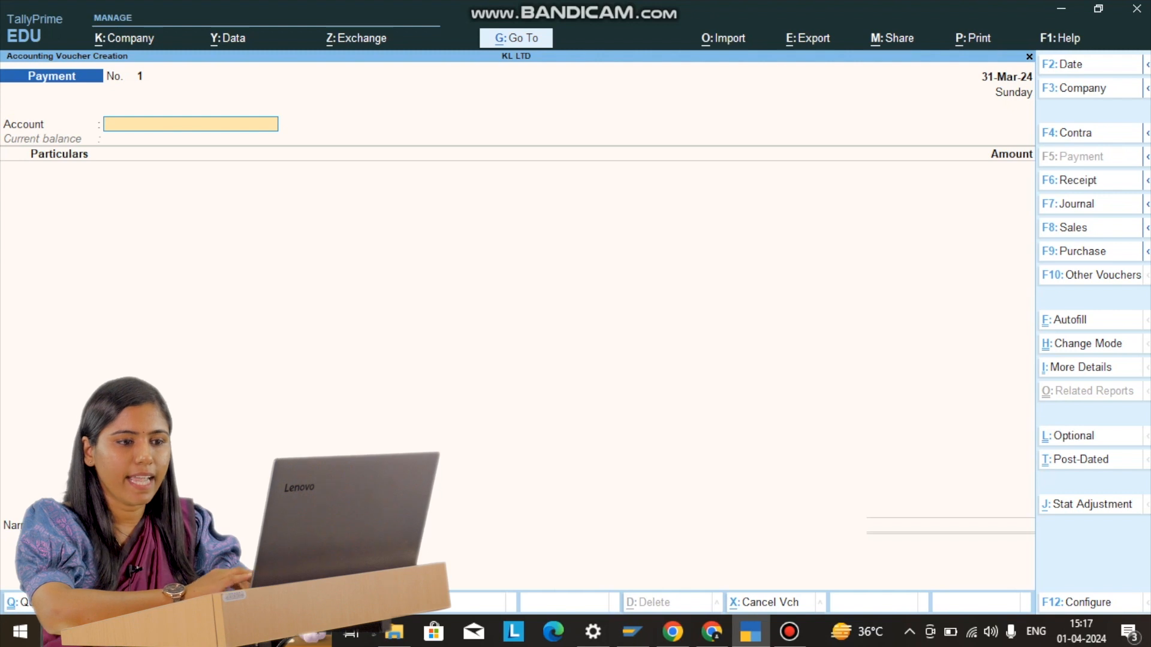
key("F10")
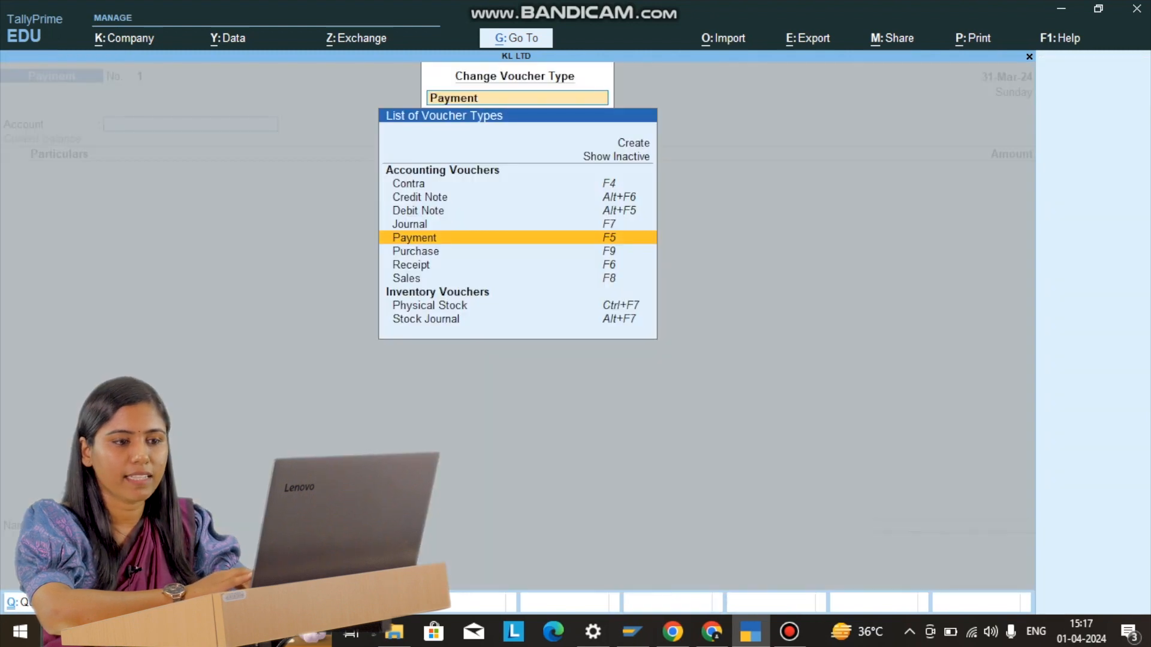
key("Up")
key("Up")
key("Up")
key("Up")
key("Up")
key("Up")
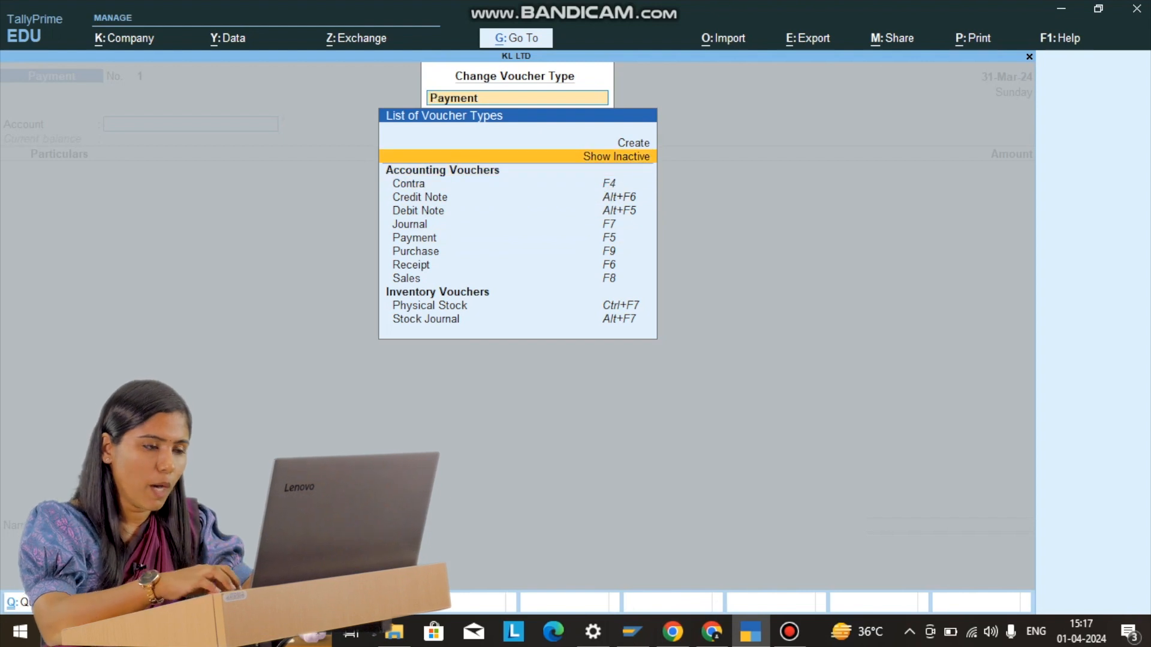
key("Return")
Choose the Purchase Order voucher type and activate it
key("Down")
key("Down")
key("Down")
key("Down")
key("Down")
key("Down")
key("Down")
key("Down")
key("Down")
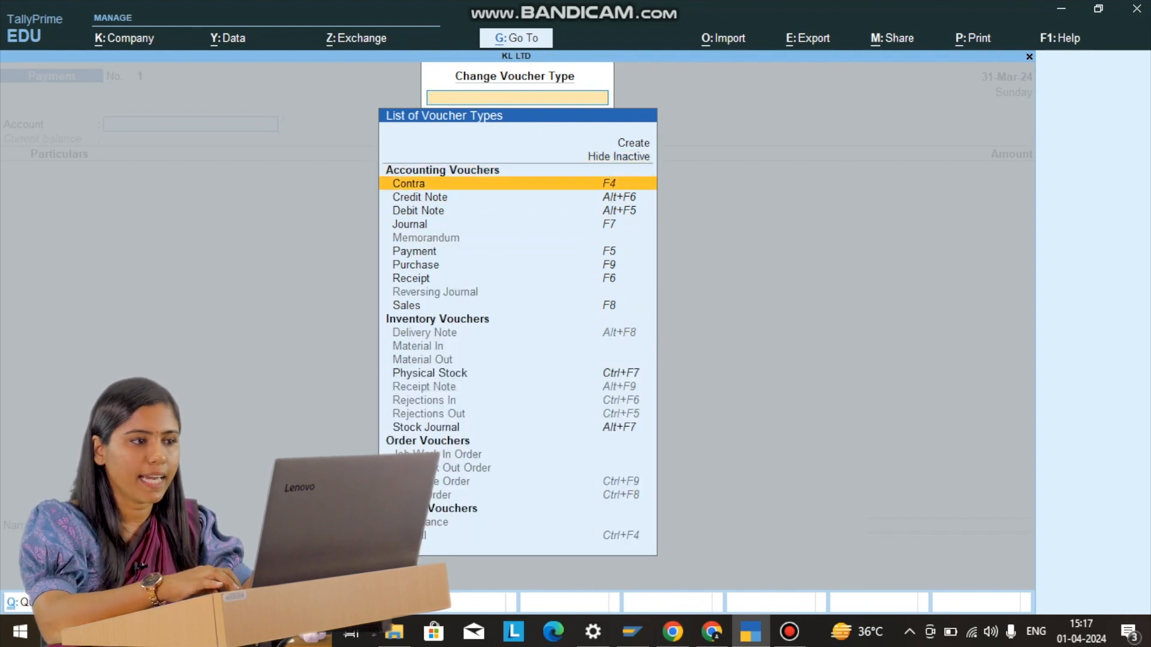
key("Down")
key("Down")
key("Down")
key("Down")
key("Down")
key("Down")
key("Down")
key("Down")
key("Down")
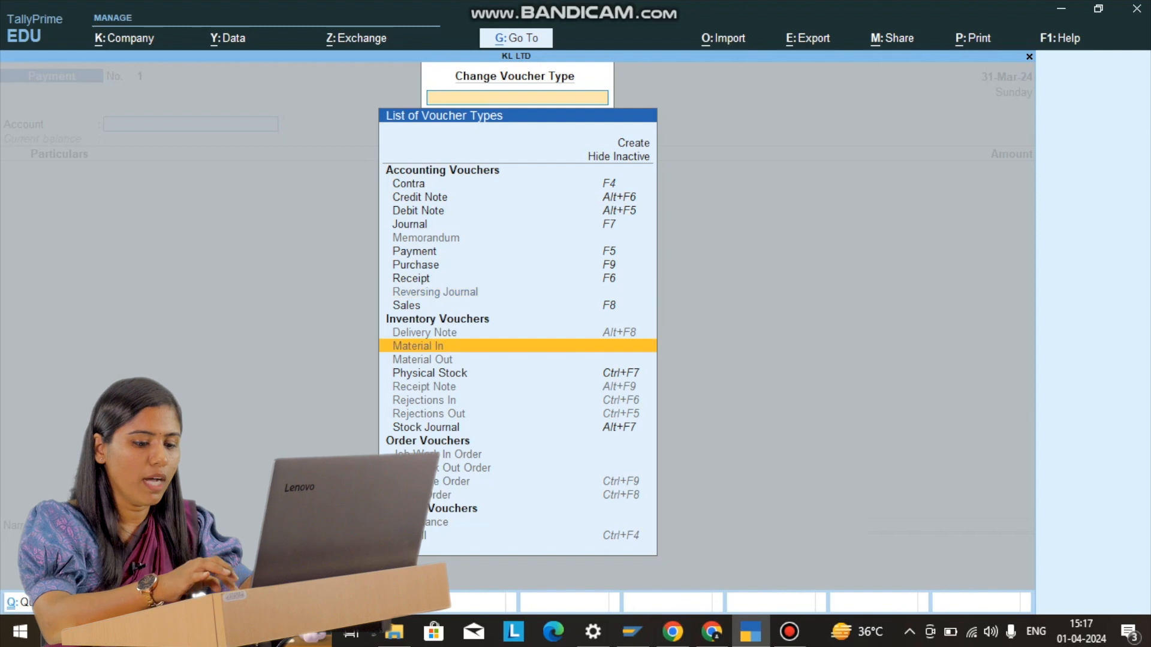
key("Down")
key("Down")
key("Down")
key("Down")
key("Down")
key("Down")
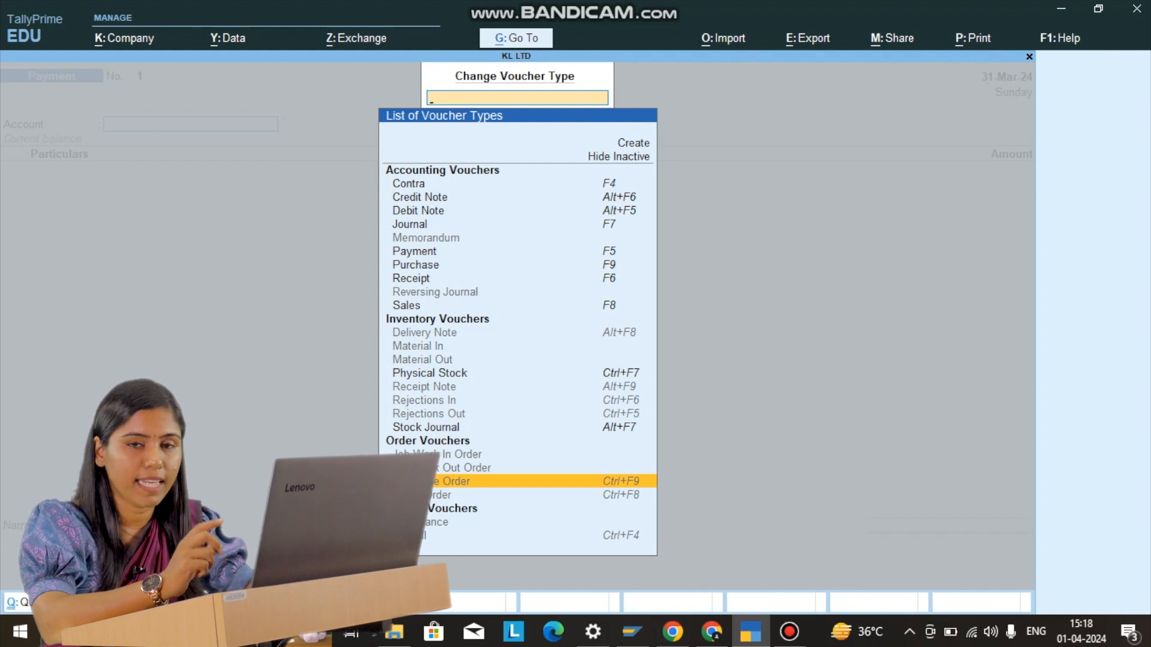
key("Return")
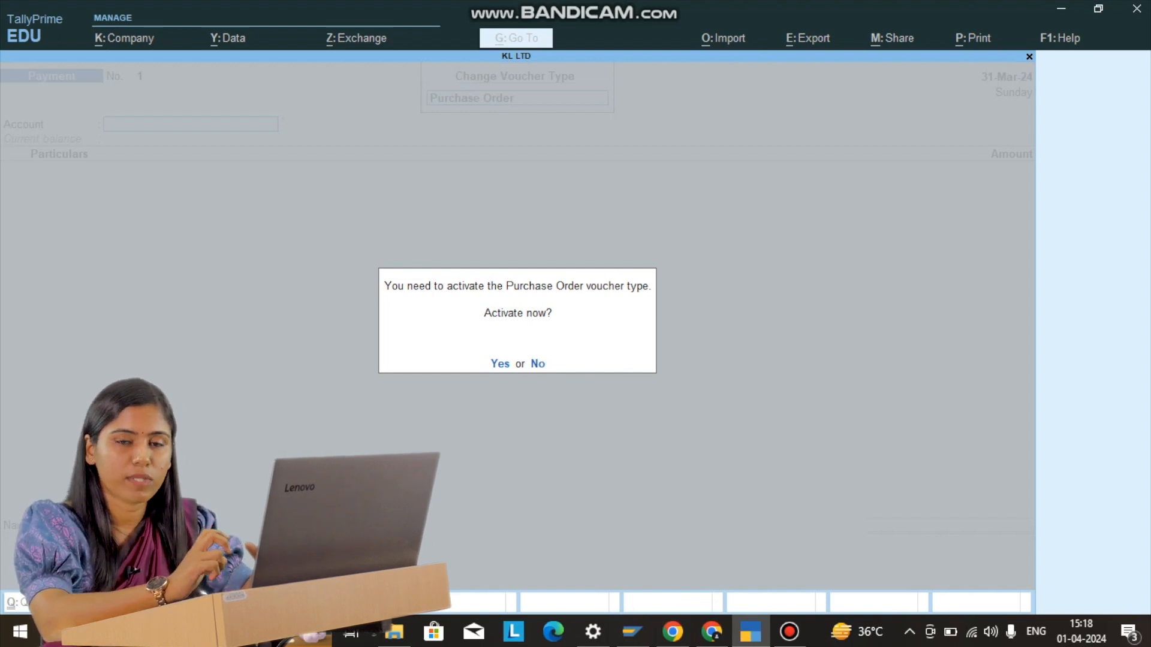
key("y")
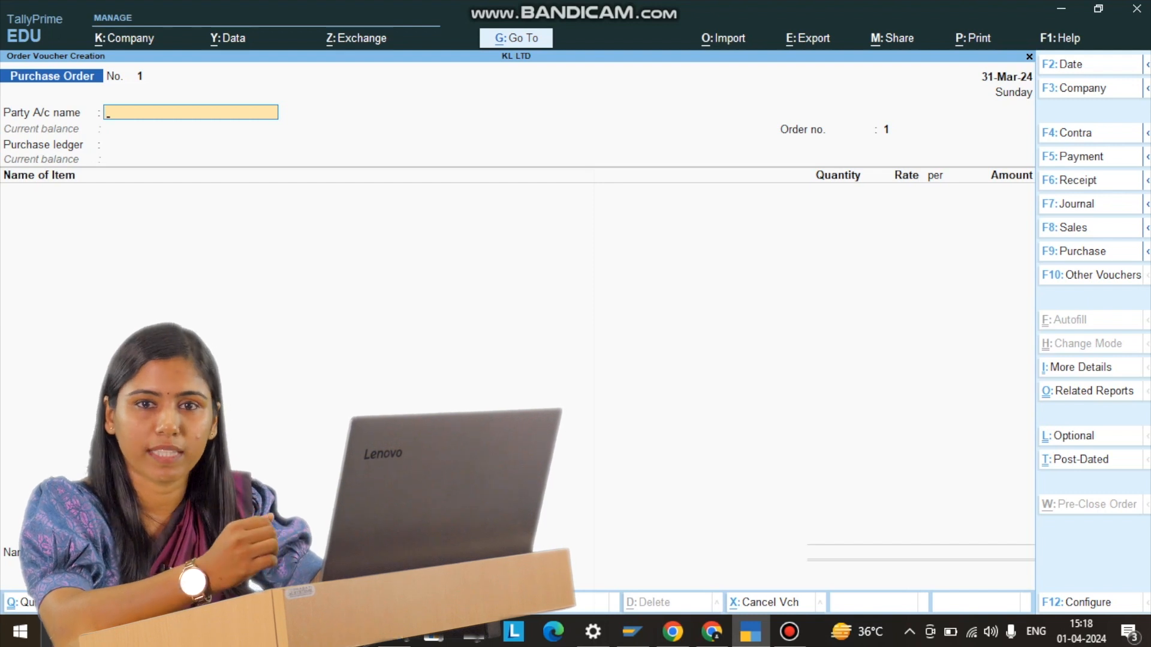
Create the party account ledger with the supplier's name under Sundry Creditors
key("alt+c")
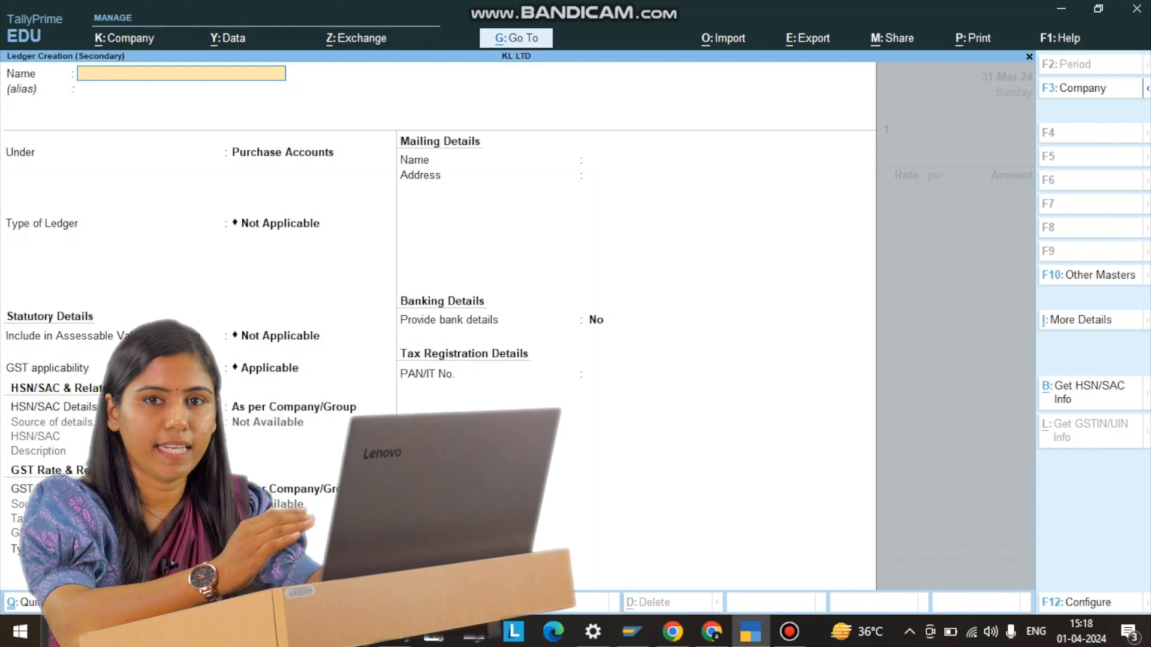
type("RA")
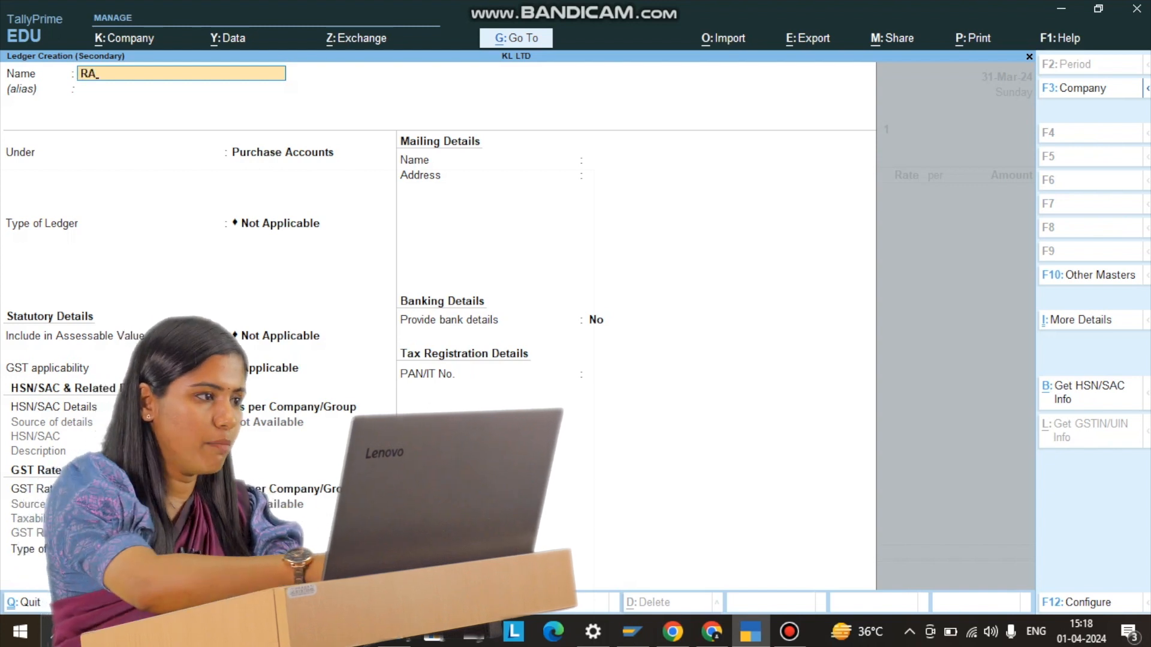
type("M")
key("Return")
key("Return")
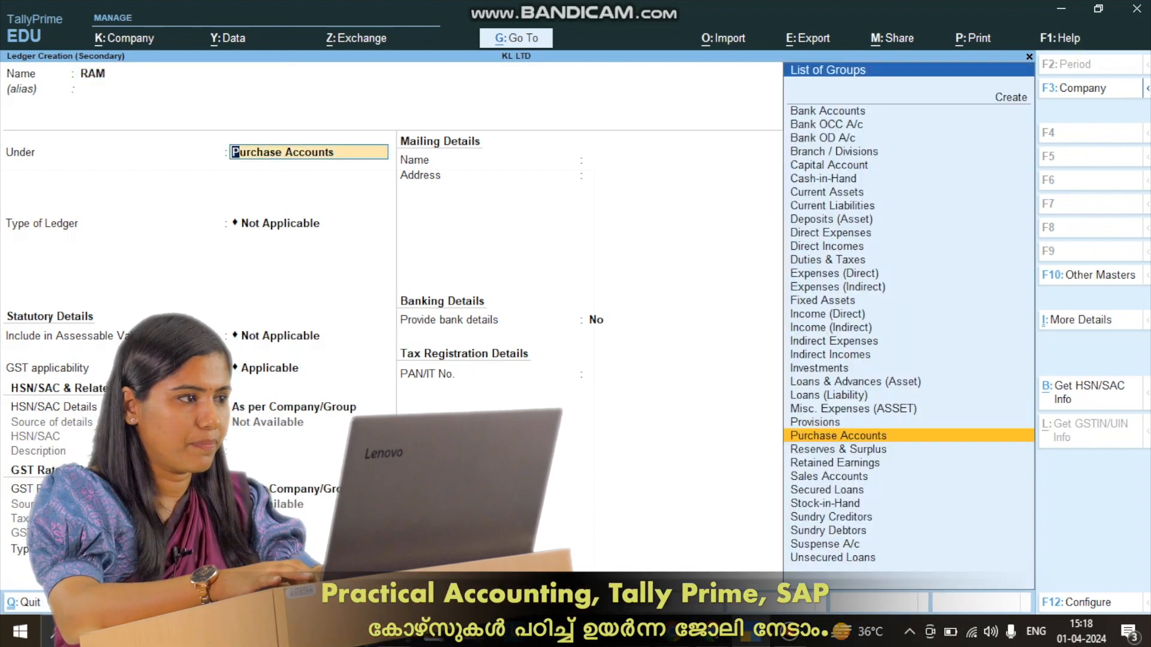
type("SUND")
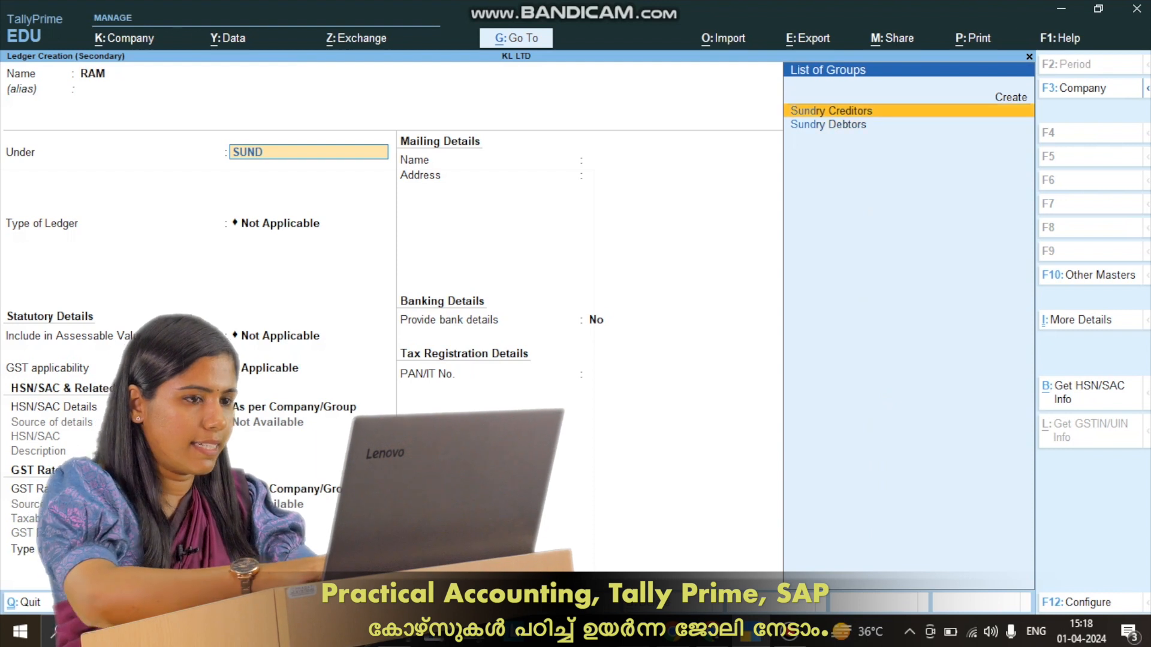
key("Return")
key("ctrl+a")
Accept the blank order details and default party details, and enter the purchase order number
key("Return")
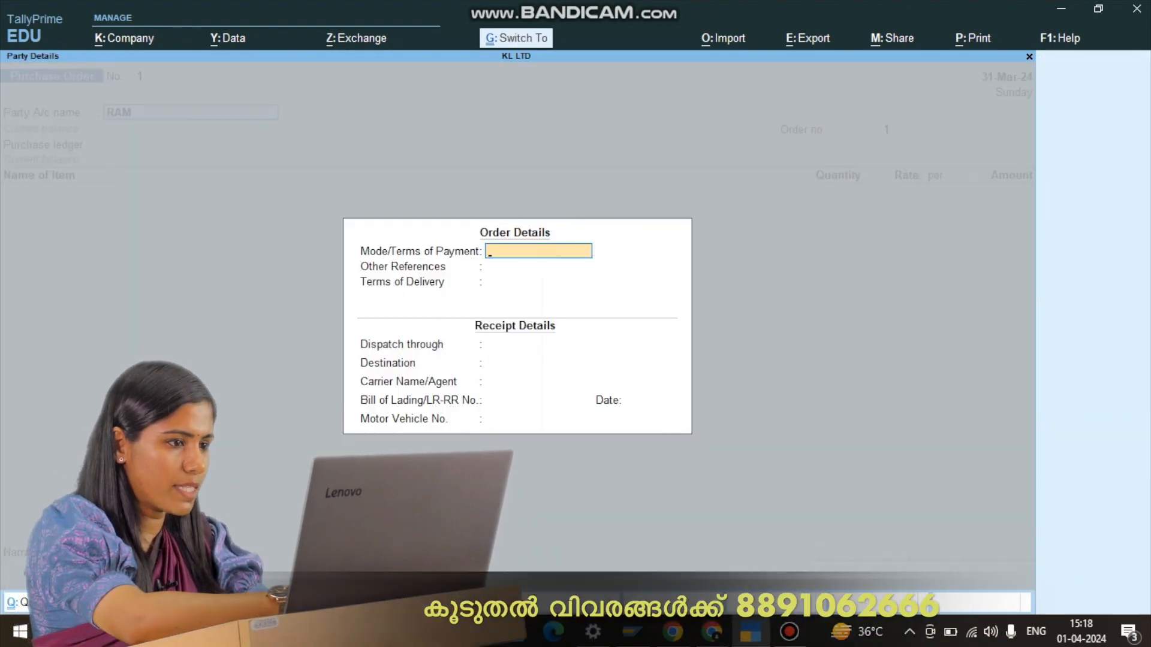
key("ctrl+a")
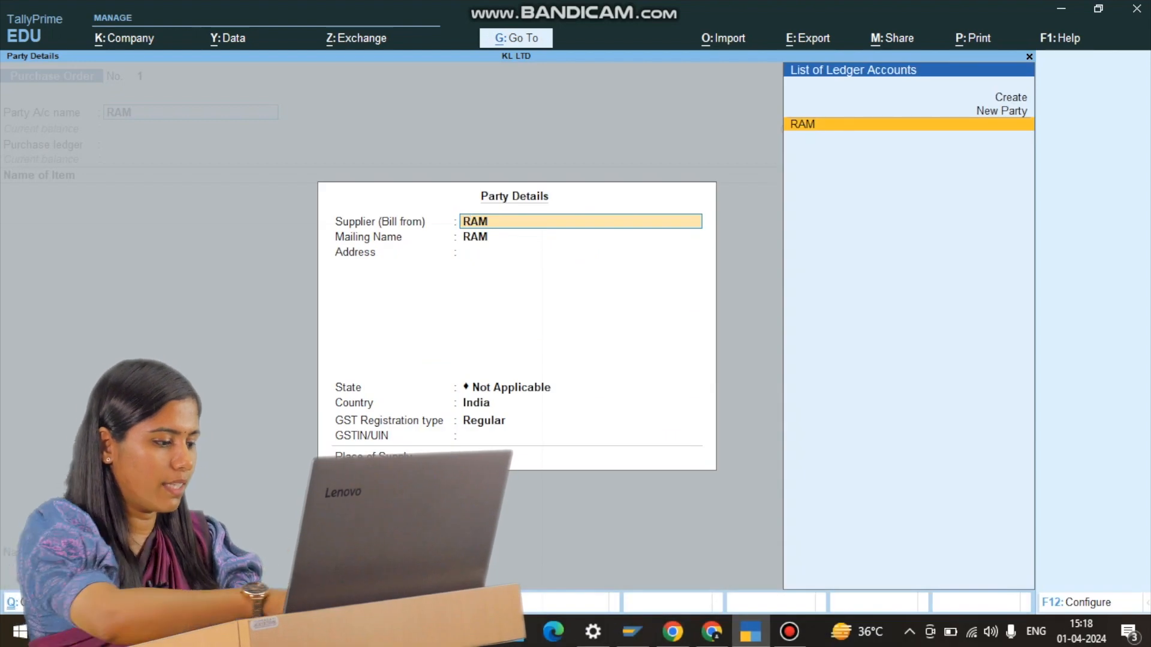
key("ctrl+a")
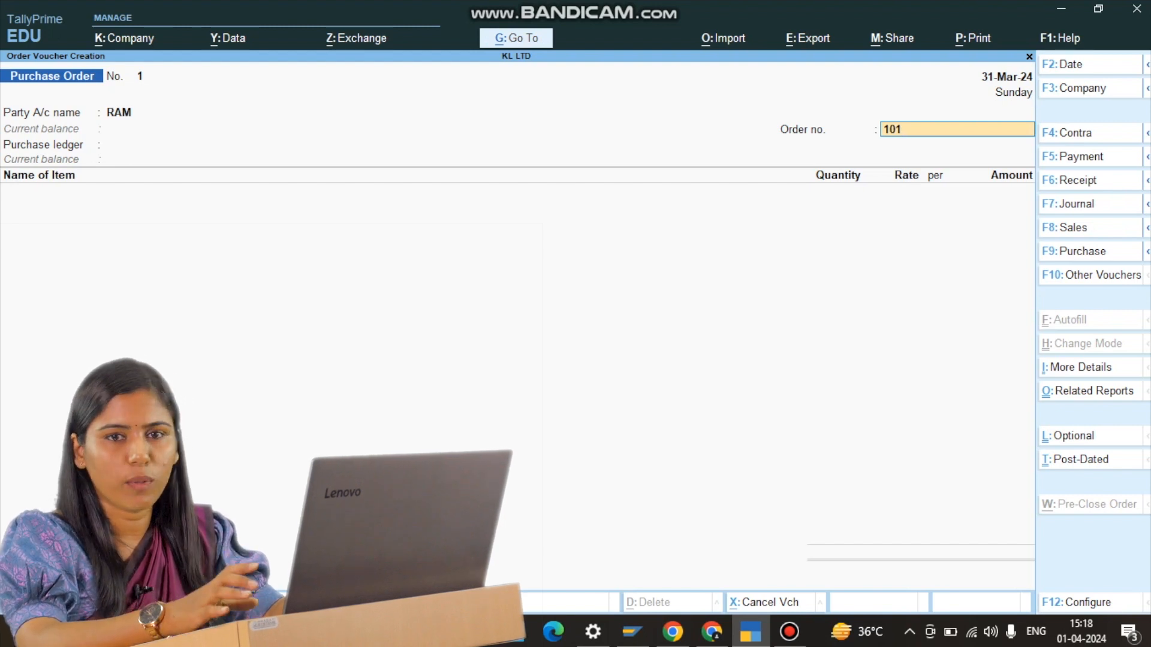
type("101")
key("Return")
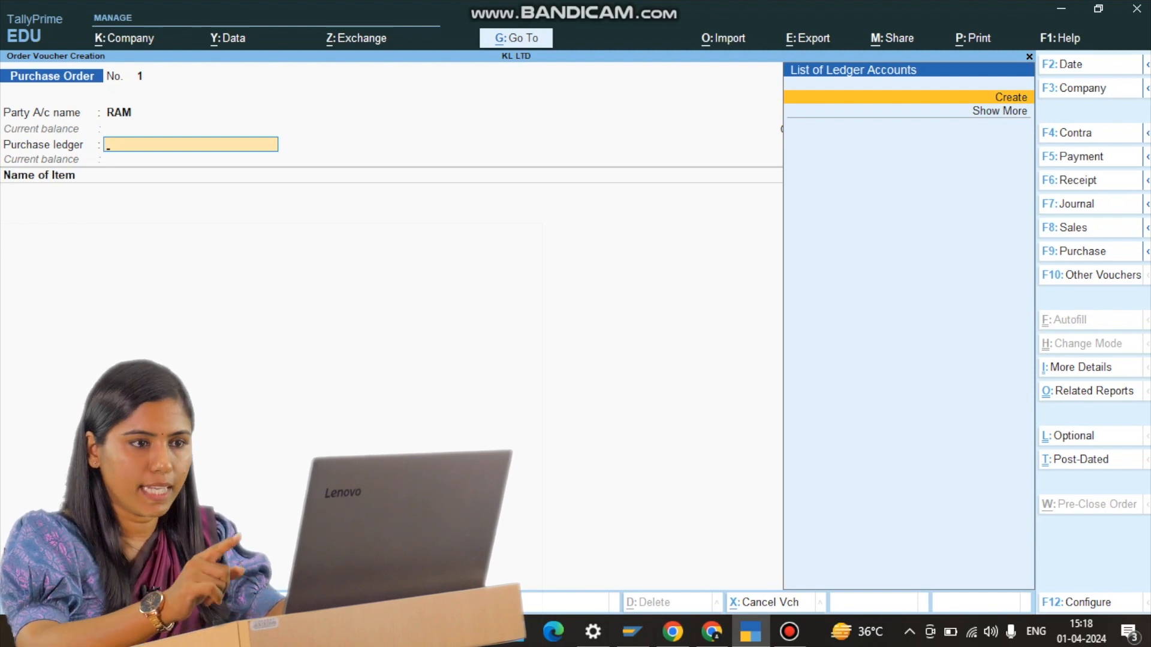
Create the purchase ledger PURCHASE under Purchase Accounts, keeping the remaining ledger defaults
key("Return")
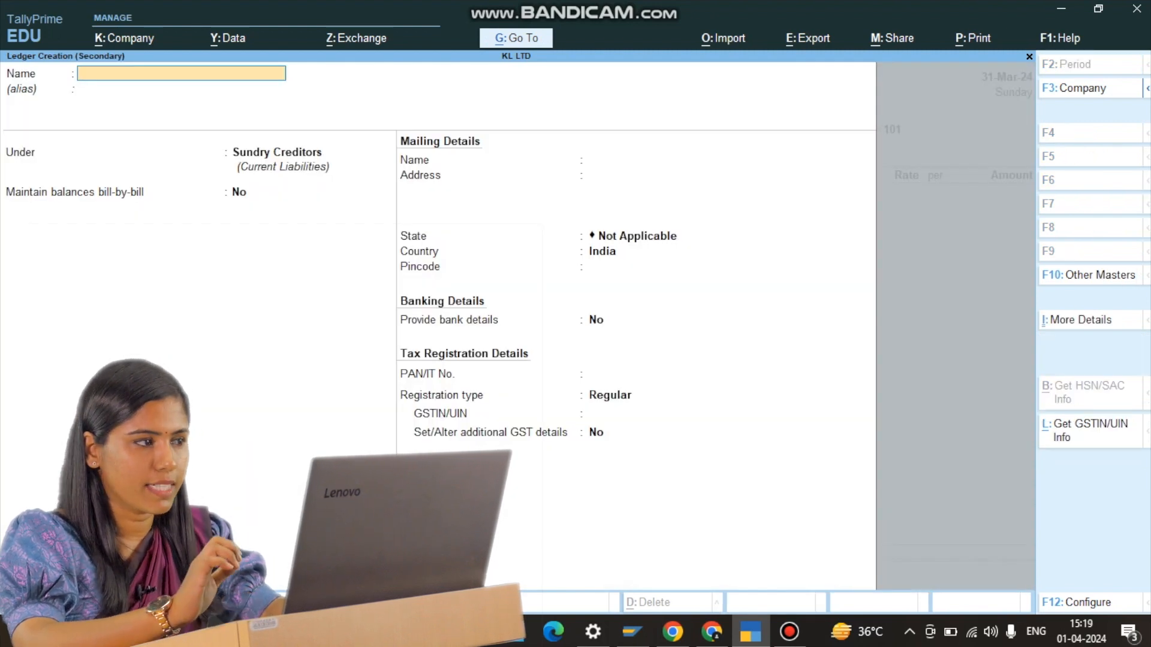
type("PURCHASE")
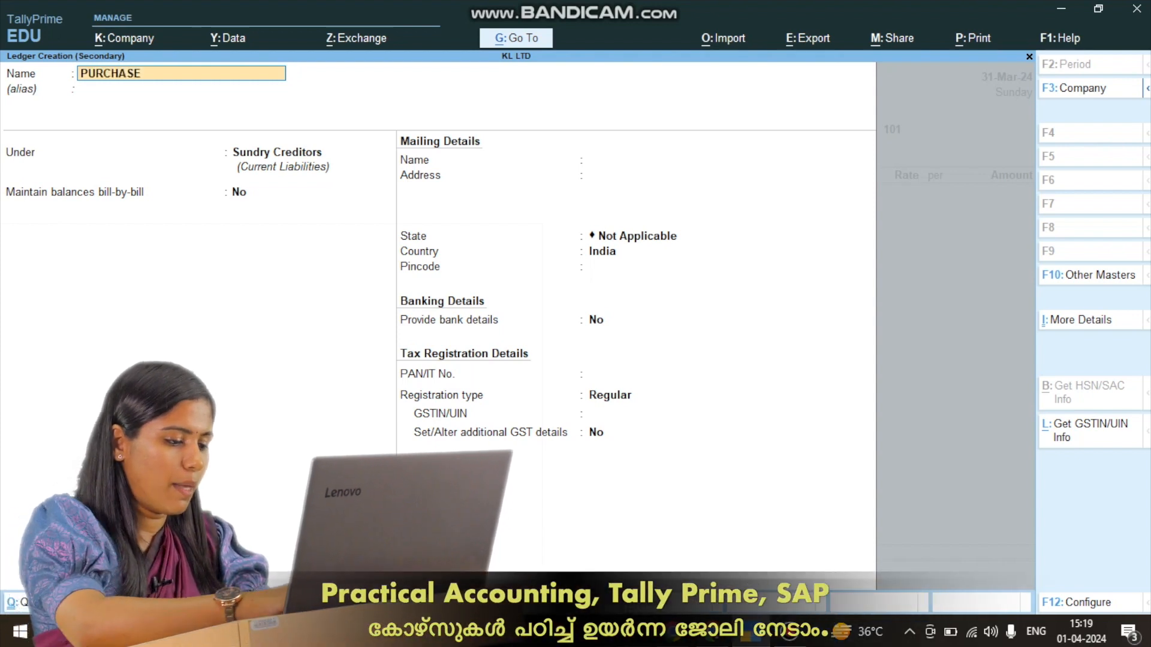
key("Return")
type("PURC")
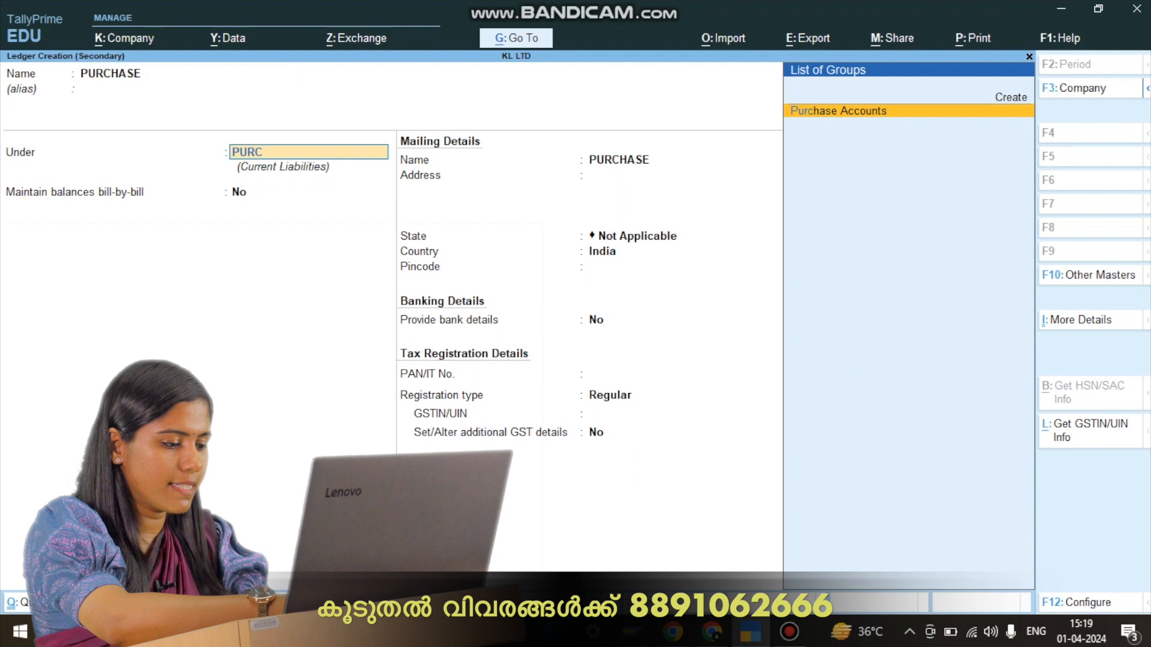
key("Return")
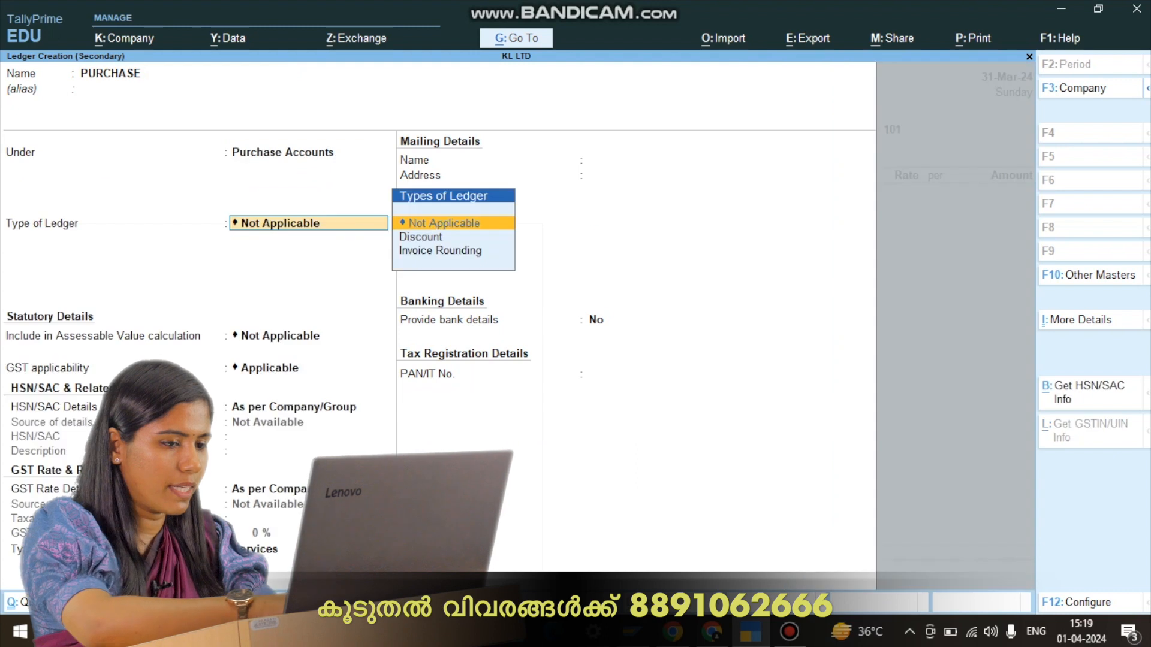
key("ctrl+a")
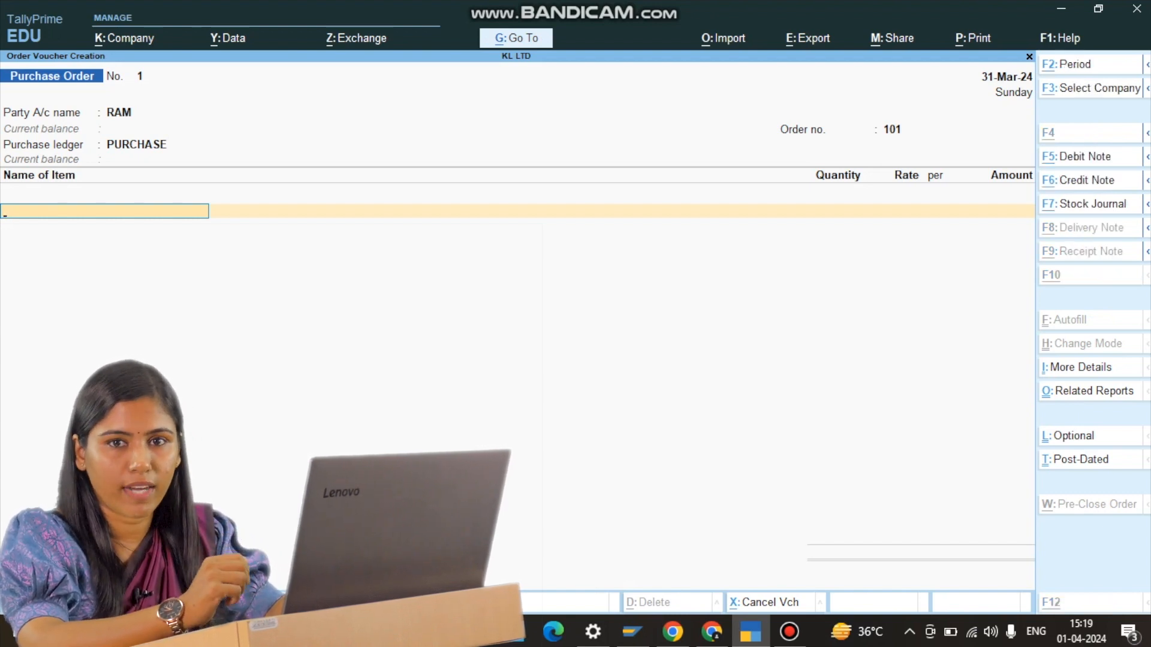
Start a new stock item named KEYBOARD under the Primary group for the order
key("alt+c")
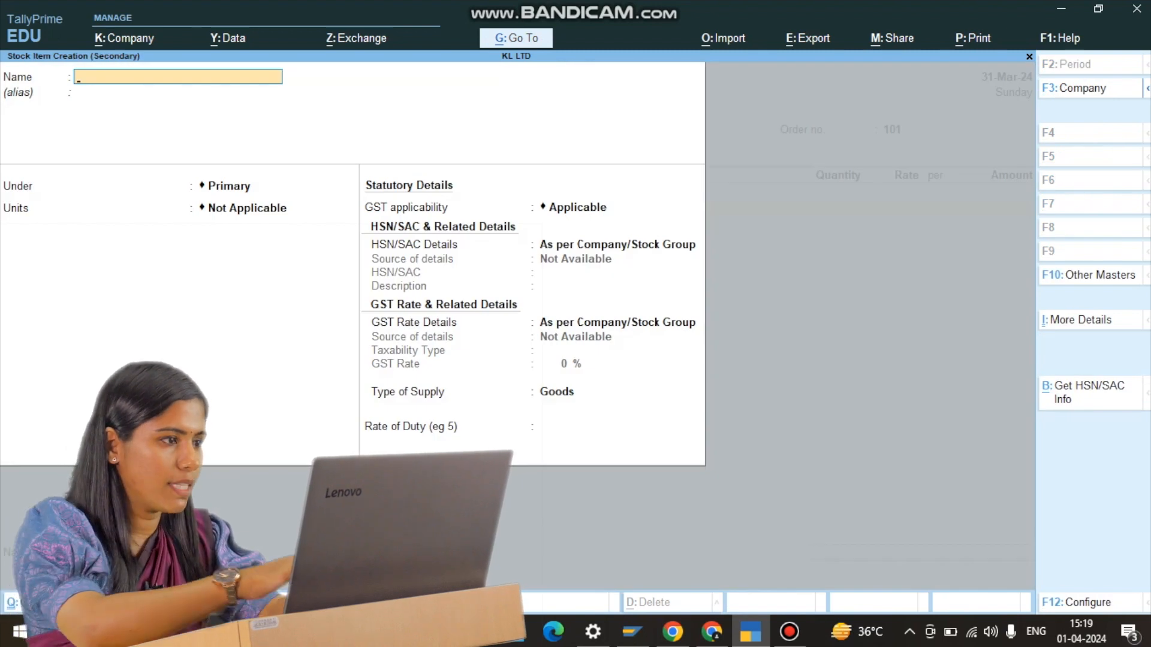
type("KE")
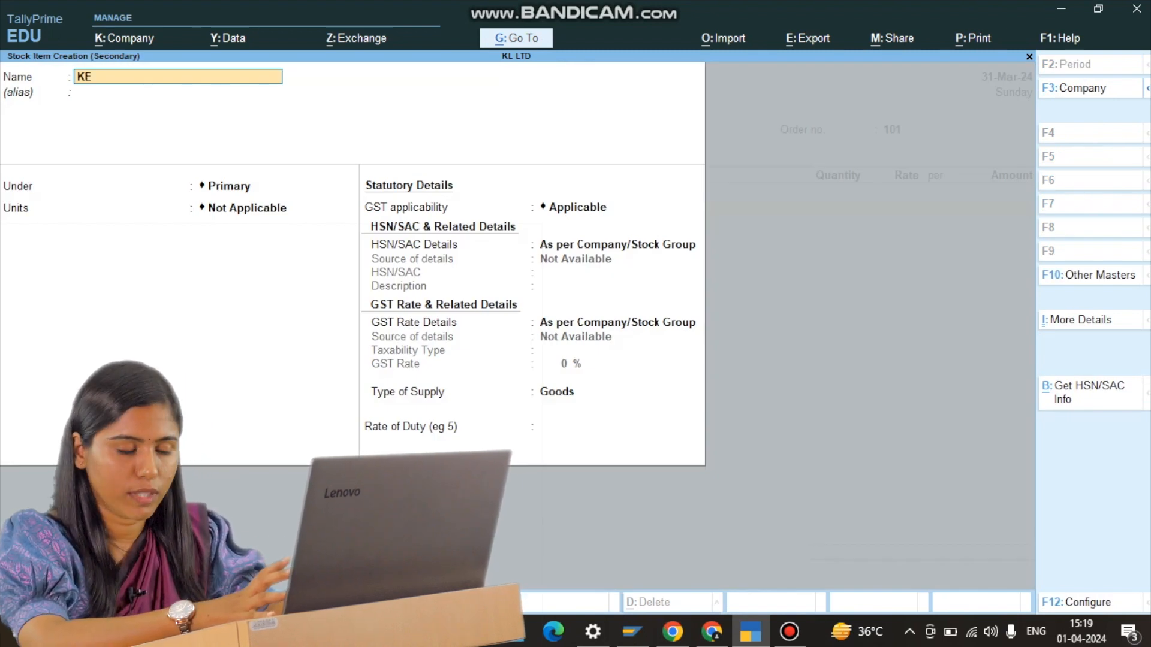
type("YBOARD")
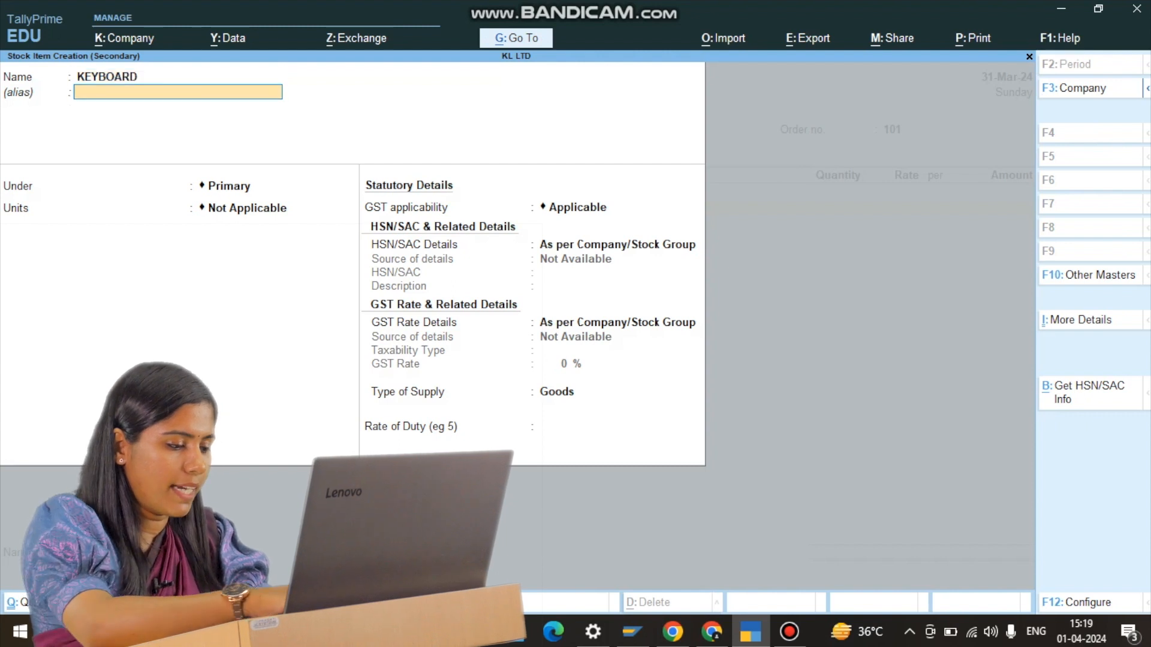
key("Return")
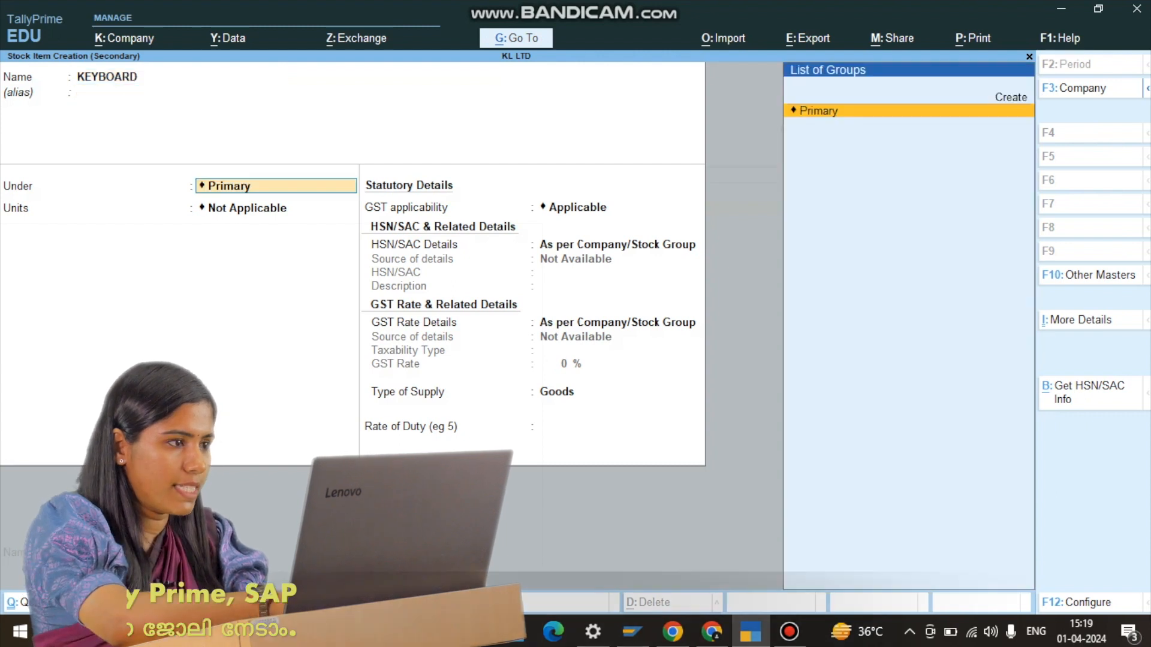
key("Return")
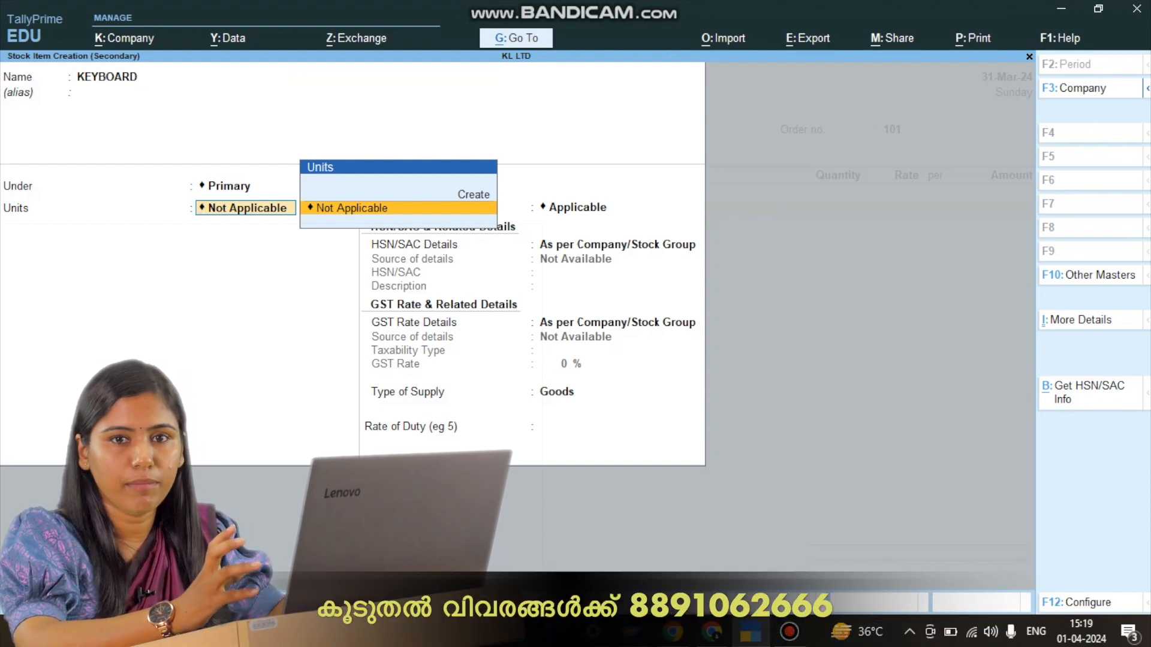
Create a simple unit with symbol NOS and formal name NUMBER for the KEYBOARD stock item
key("alt+c")
type("N")
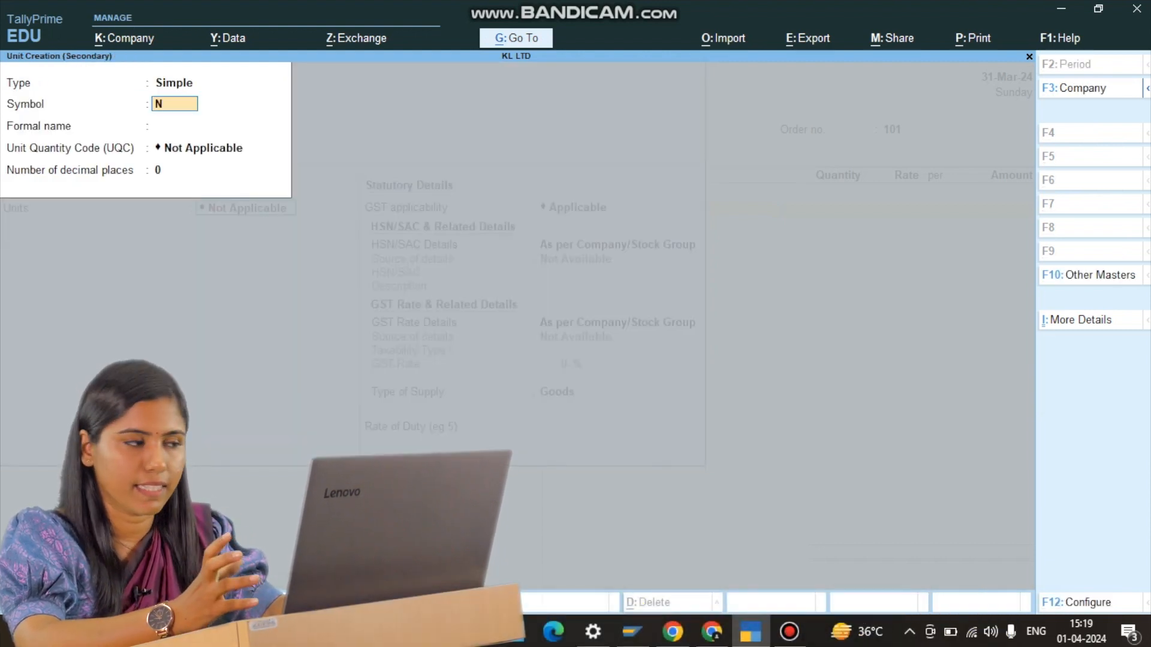
type("OS")
key("Return")
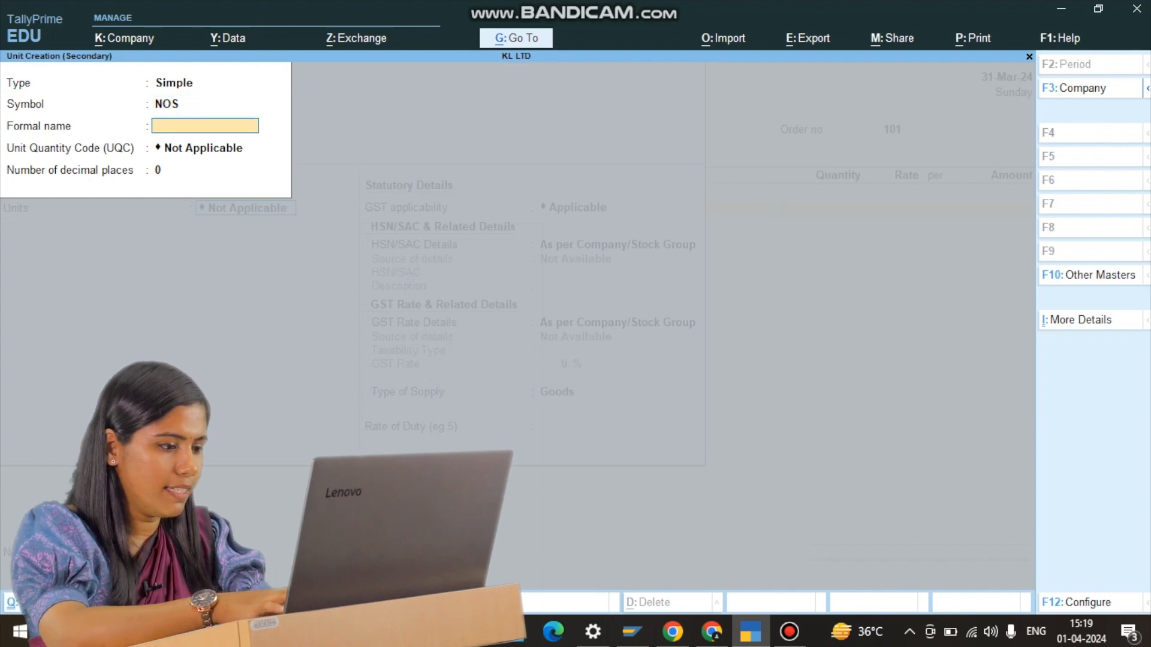
type("NUMB")
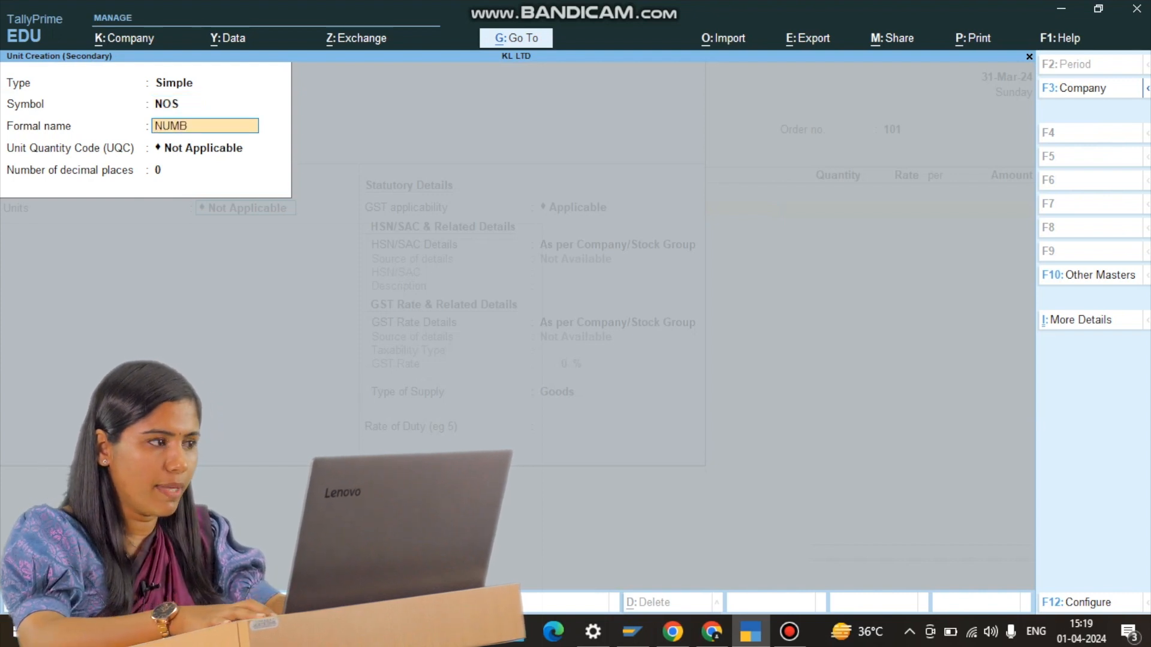
type("ER")
key("ctrl+a")
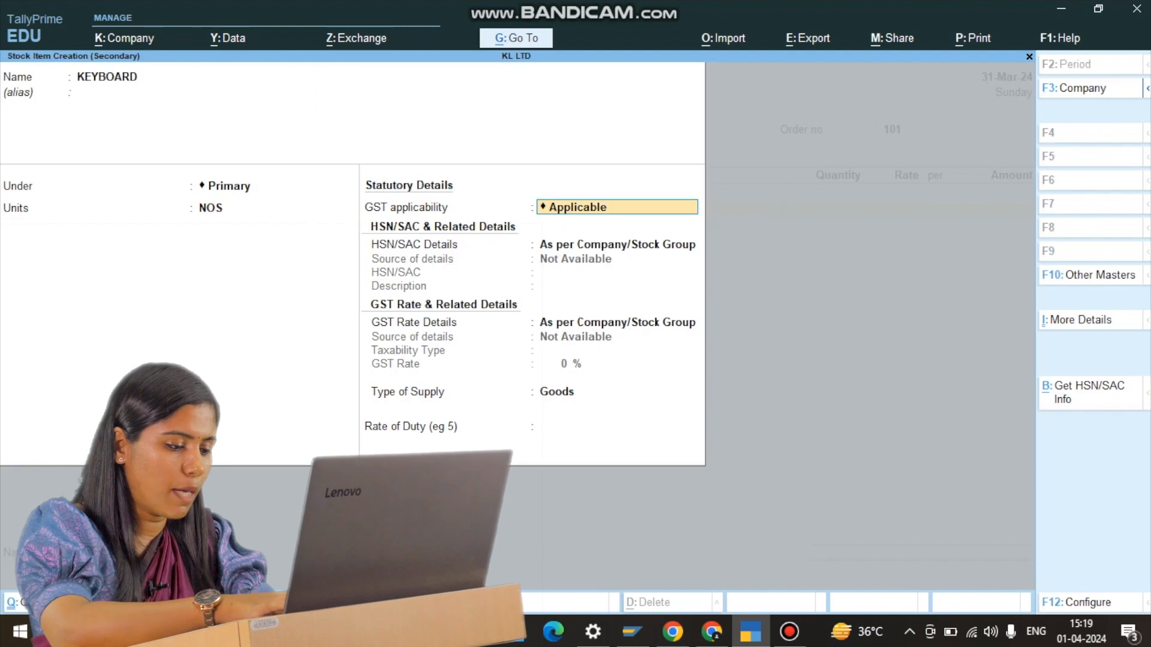
Save the KEYBOARD stock item with its default statutory details and accept the due date 31-Mar-24 for its allocation
key("ctrl+a")
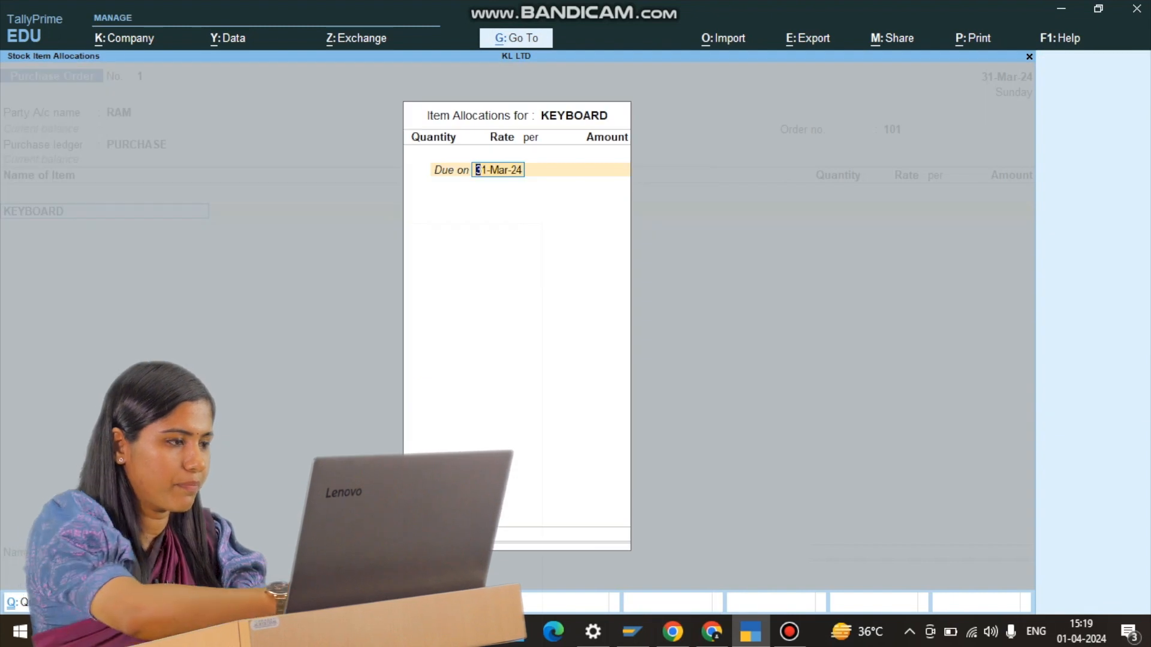
key("Return")
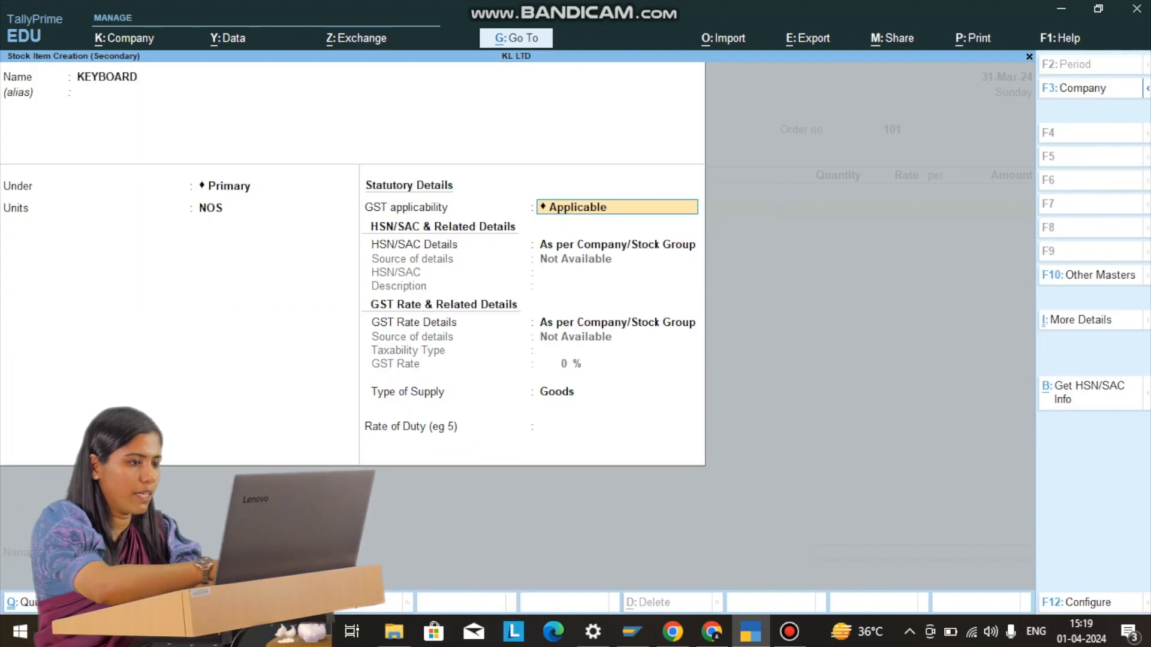
key("ctrl+a")
key("Return")
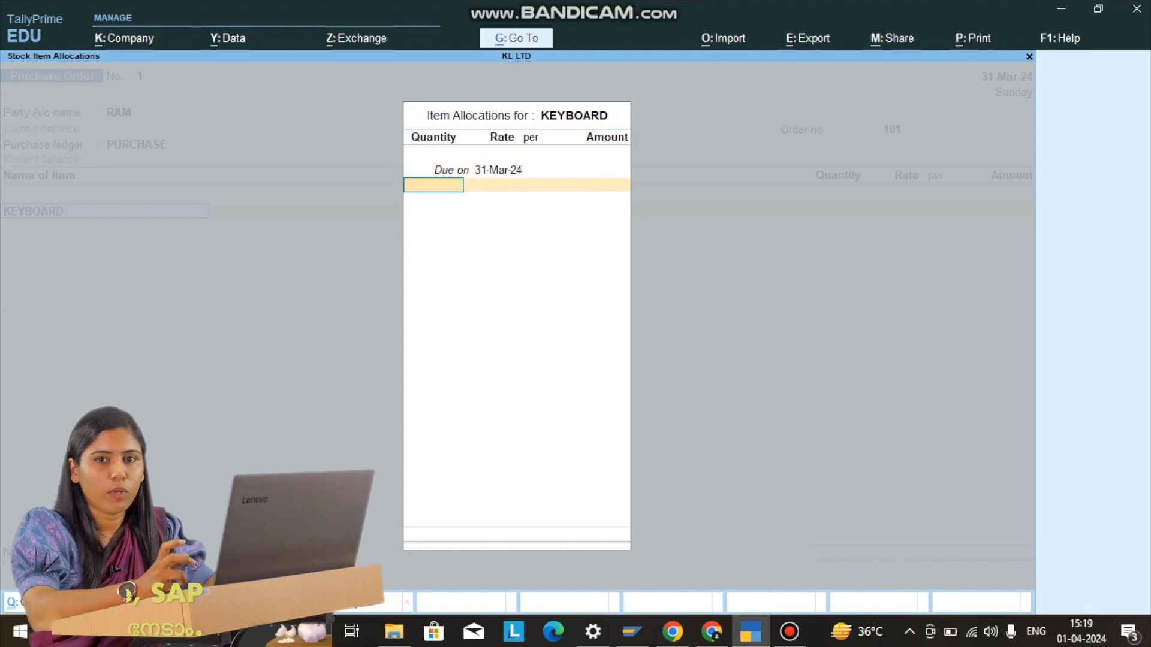
Allocate 10 NOS of KEYBOARD at a rate of 1,000 per NOS and accept the allocation
type("10")
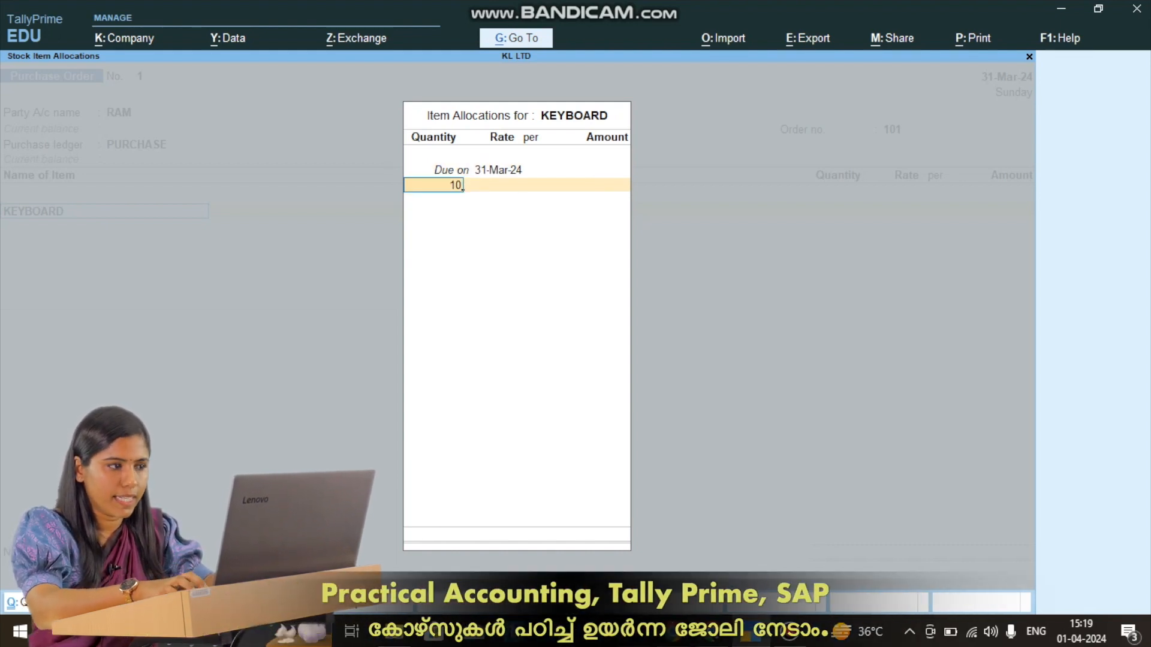
key("Return")
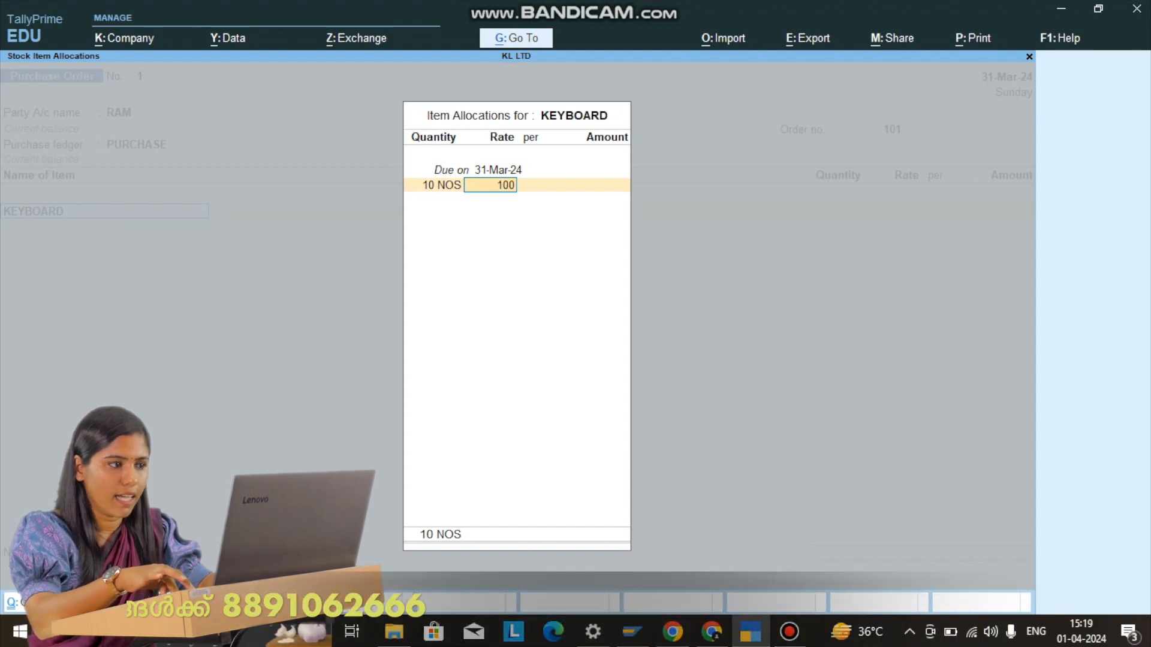
type("1000")
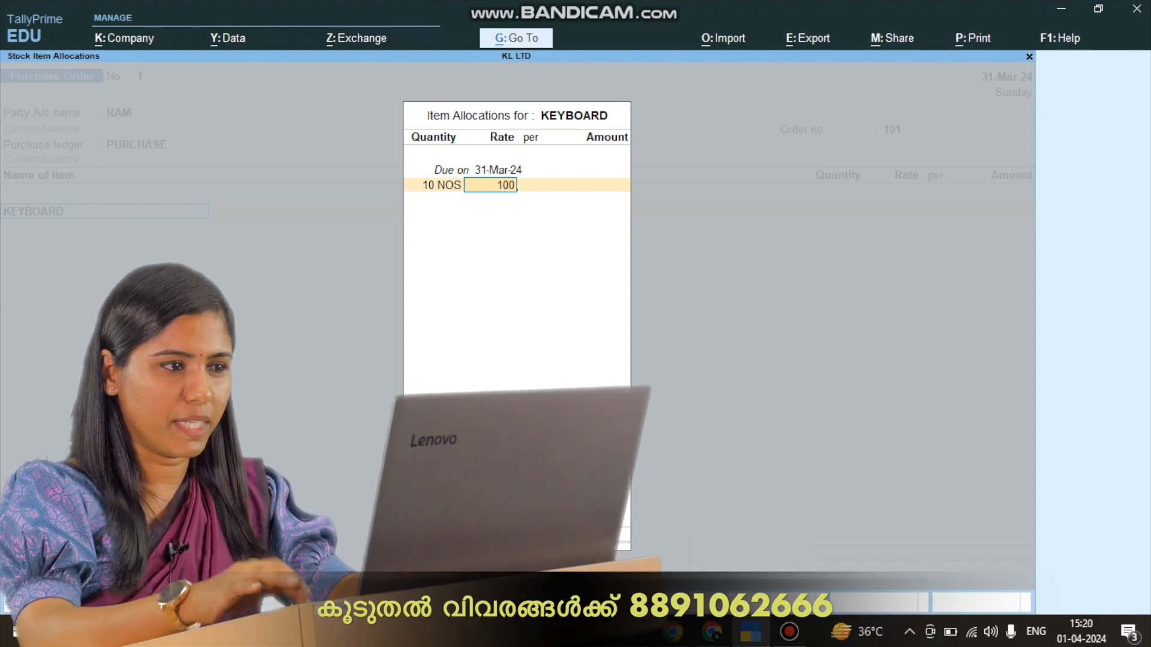
key("Return")
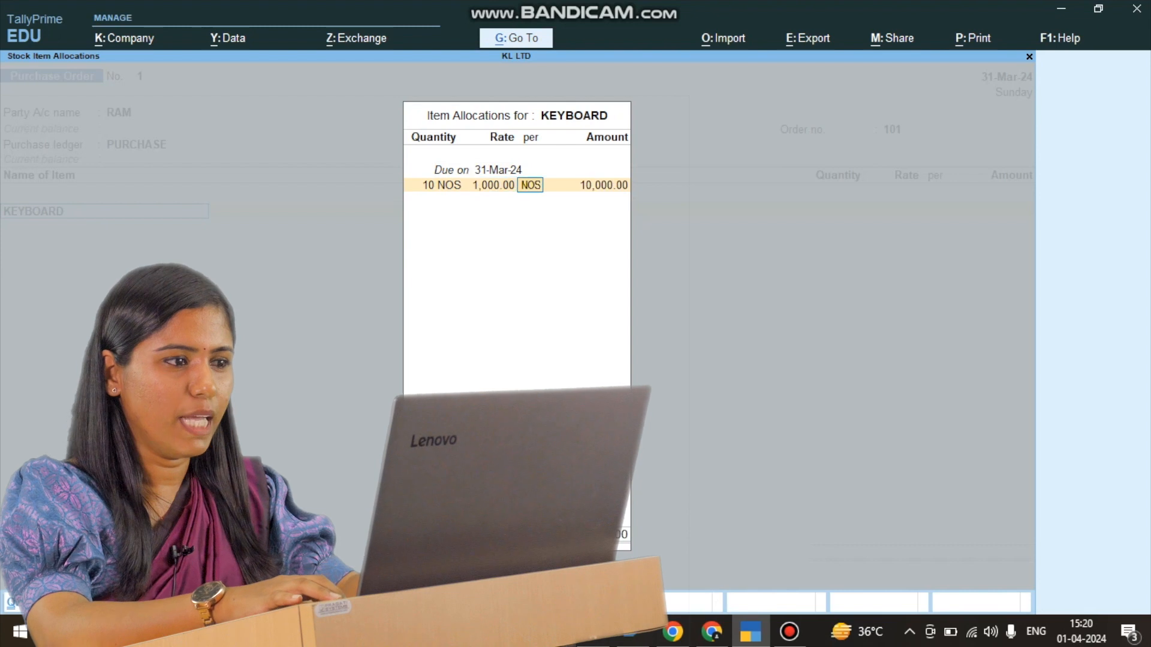
key("Return")
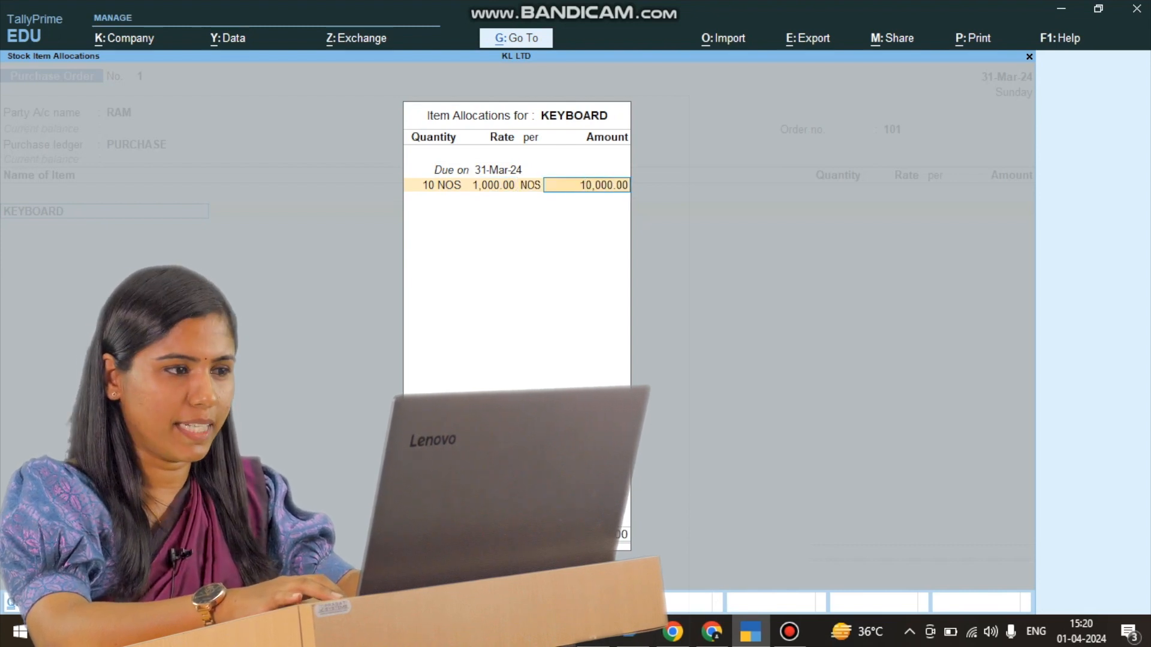
key("Return")
key("Return")
key("Return")
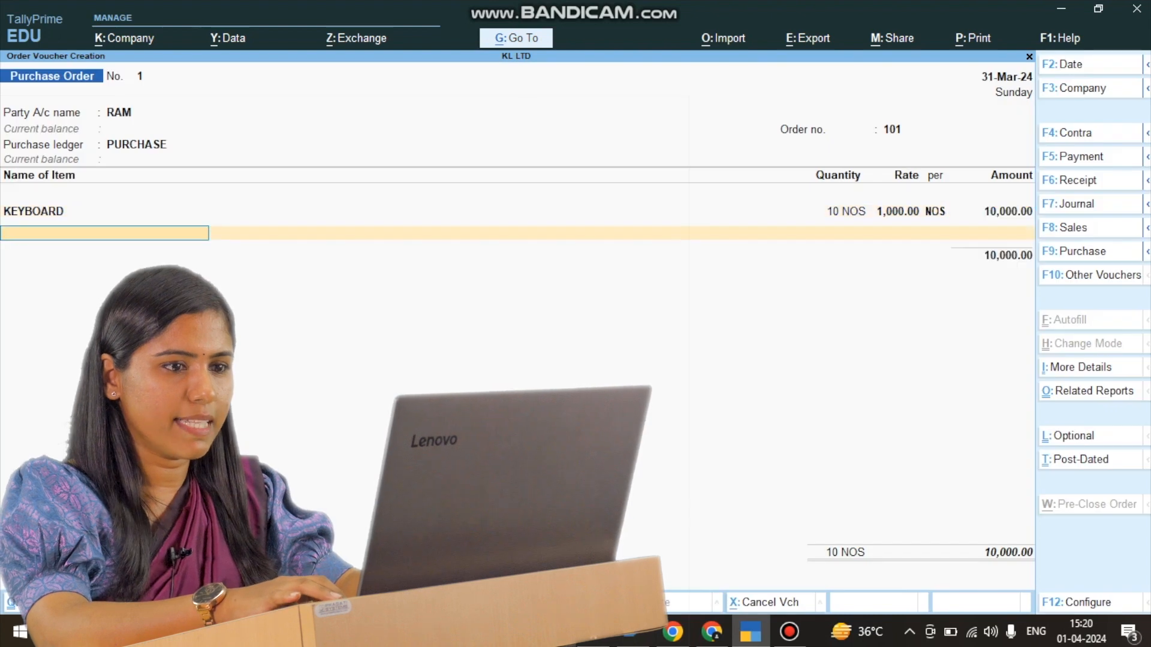
End the item list, save the purchase order without narration, and open a new Purchase voucher
key("Return")
key("Return")
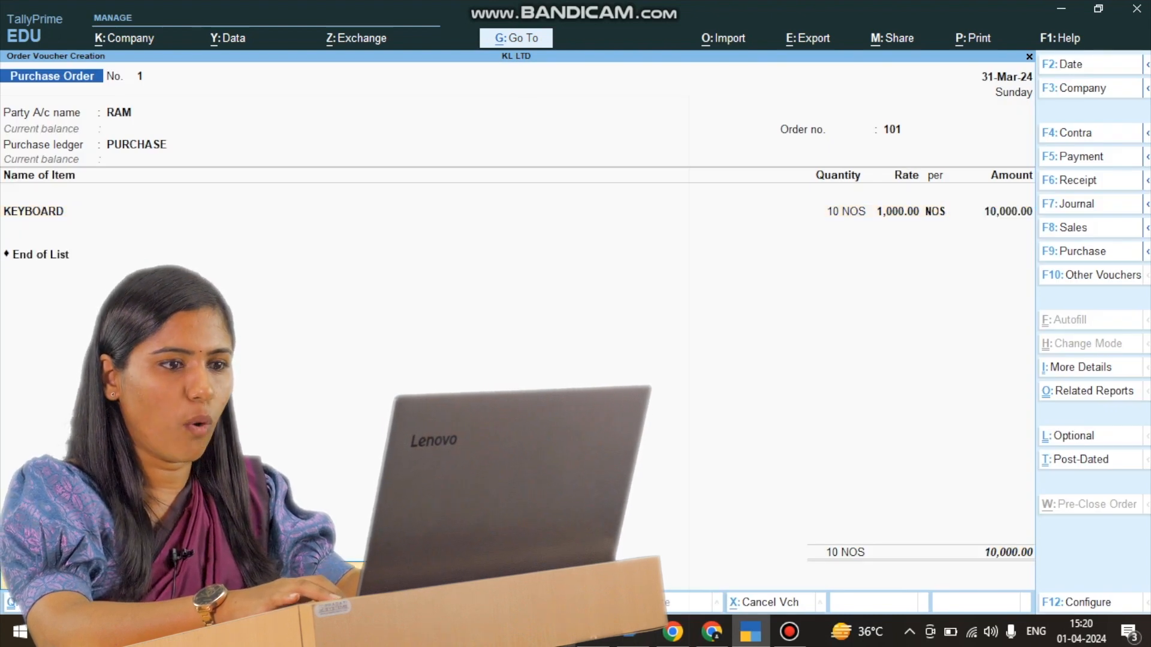
key("Return")
key("Return")
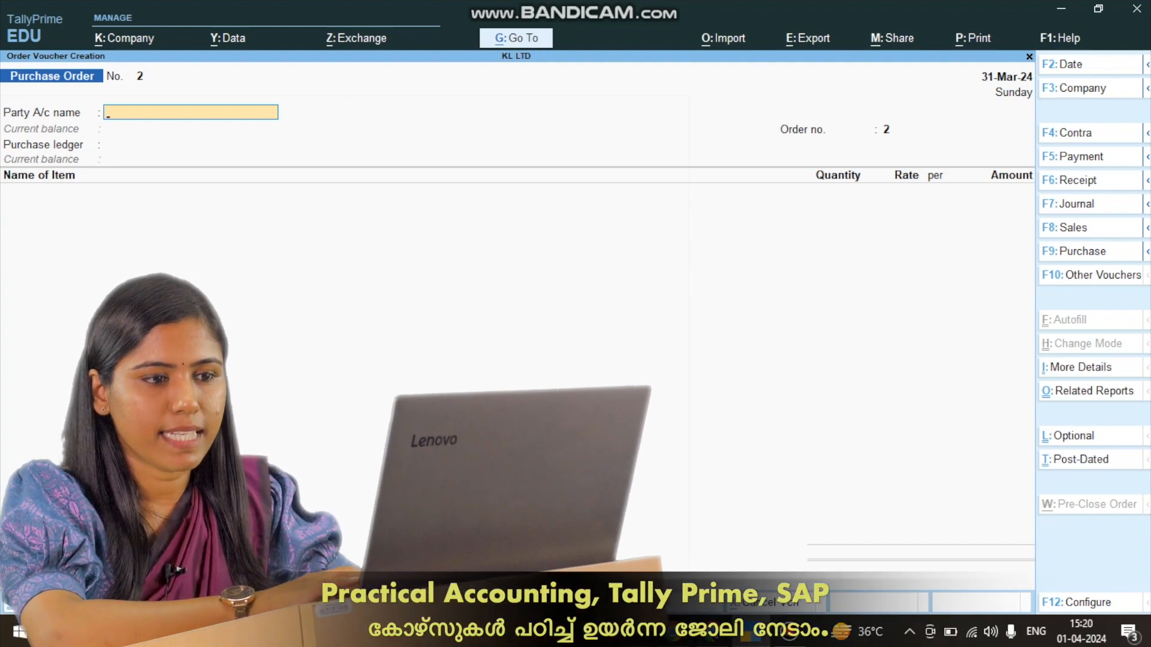
key("F9")
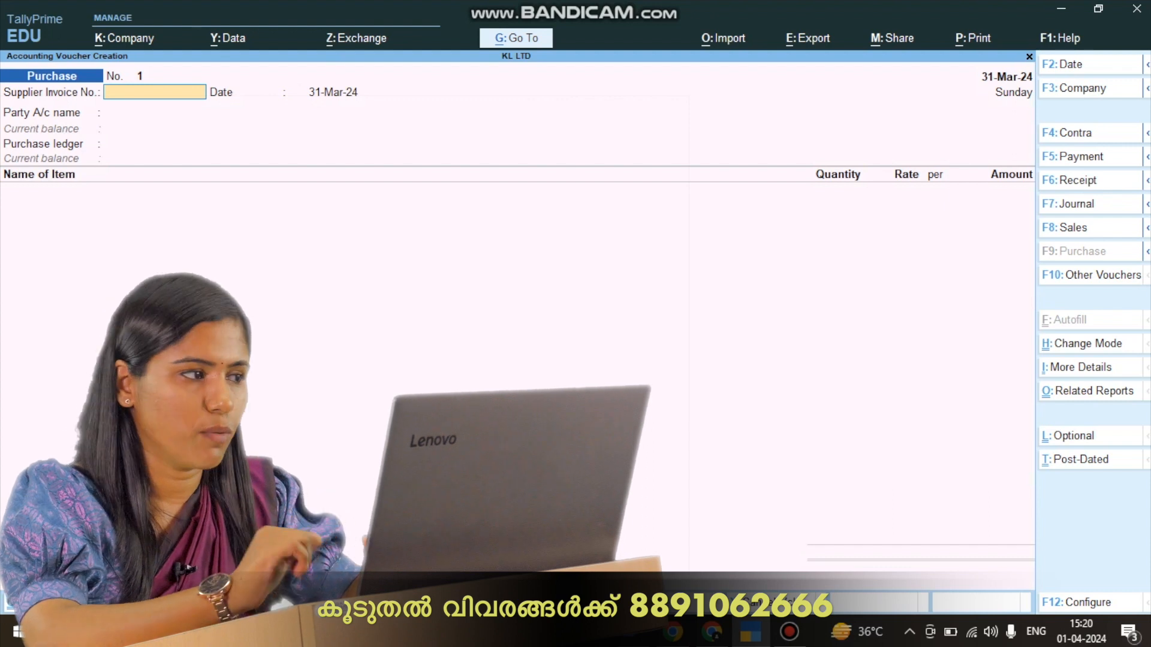
key("Return")
key("Return")
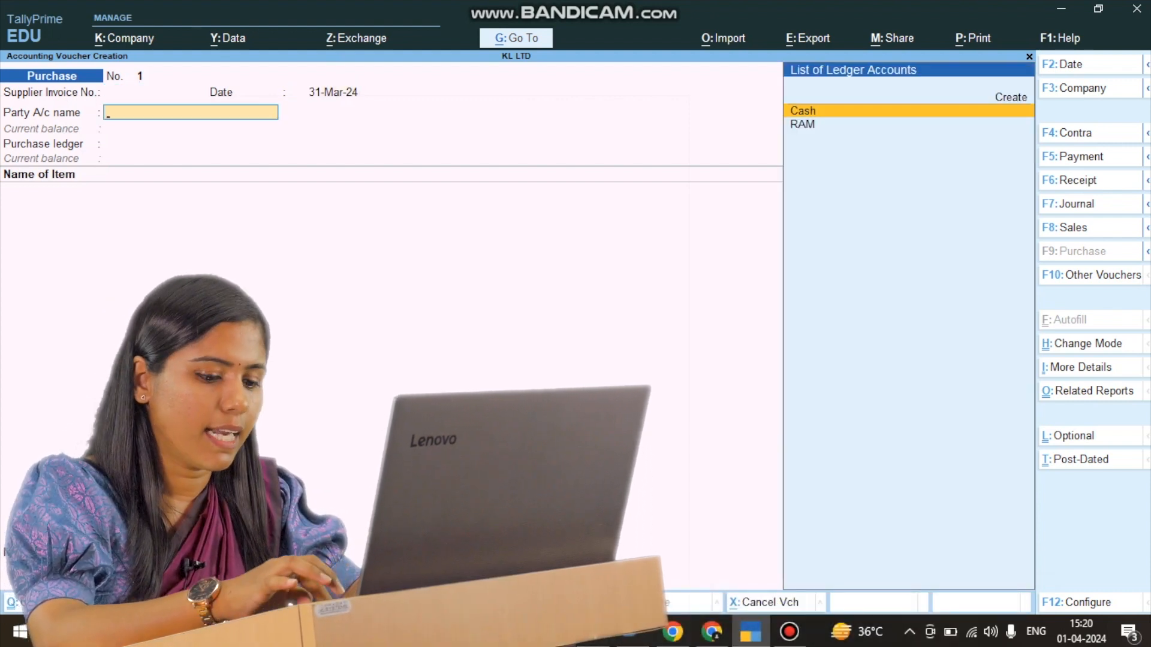
key("Down")
key("Return")
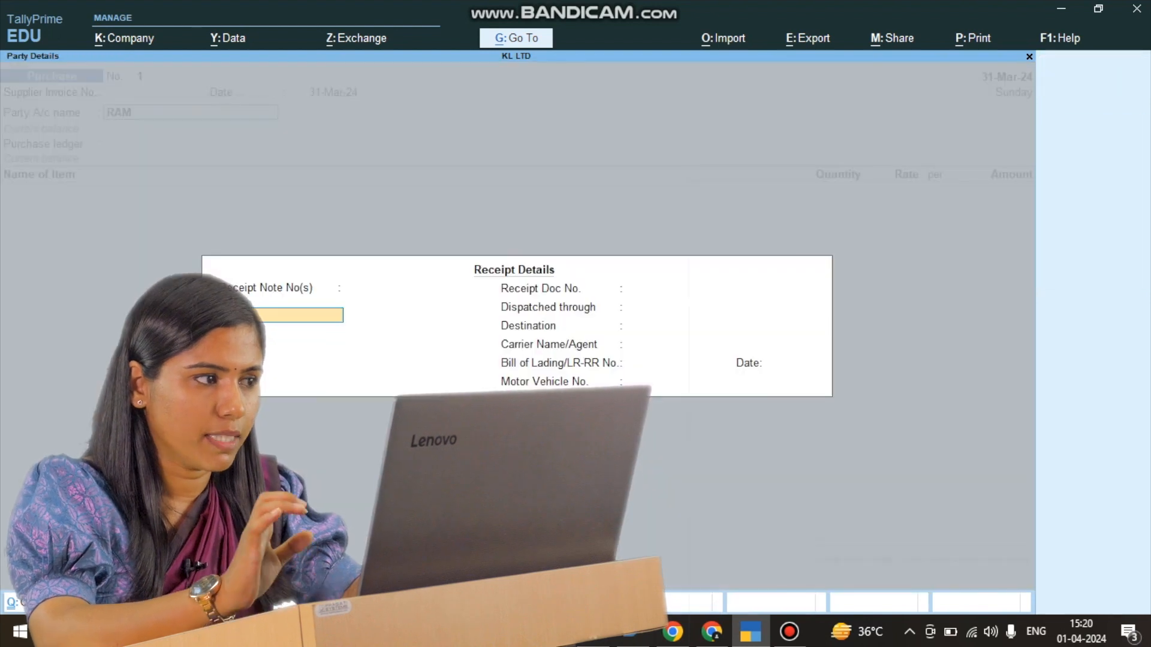
key("ctrl+a")
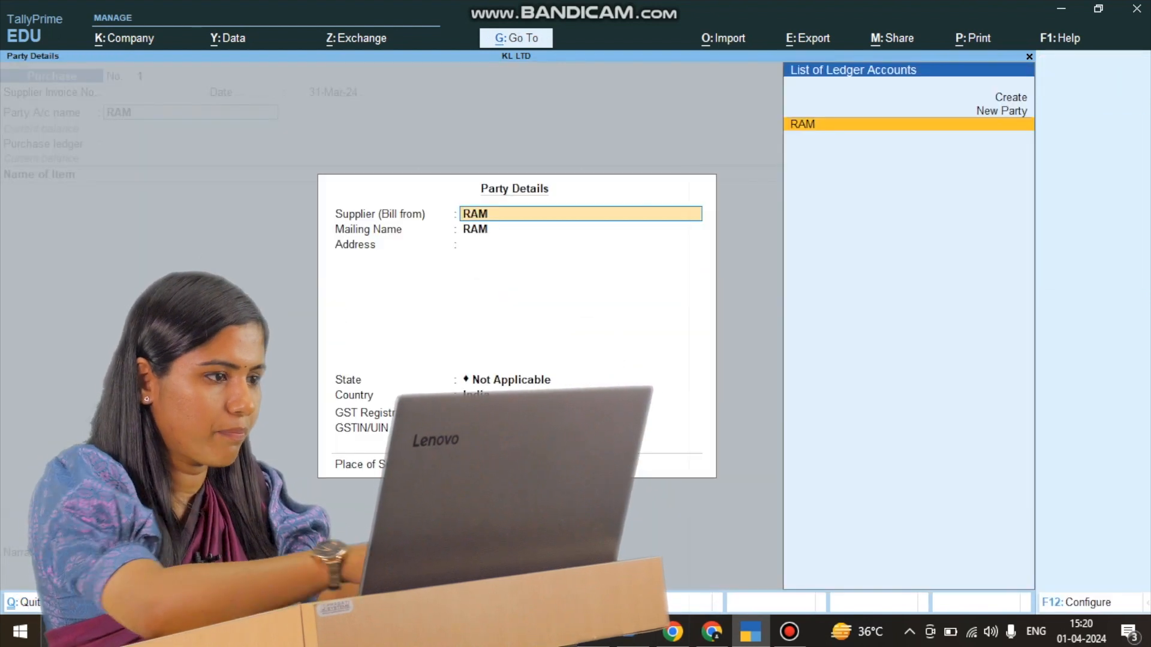
key("Return")
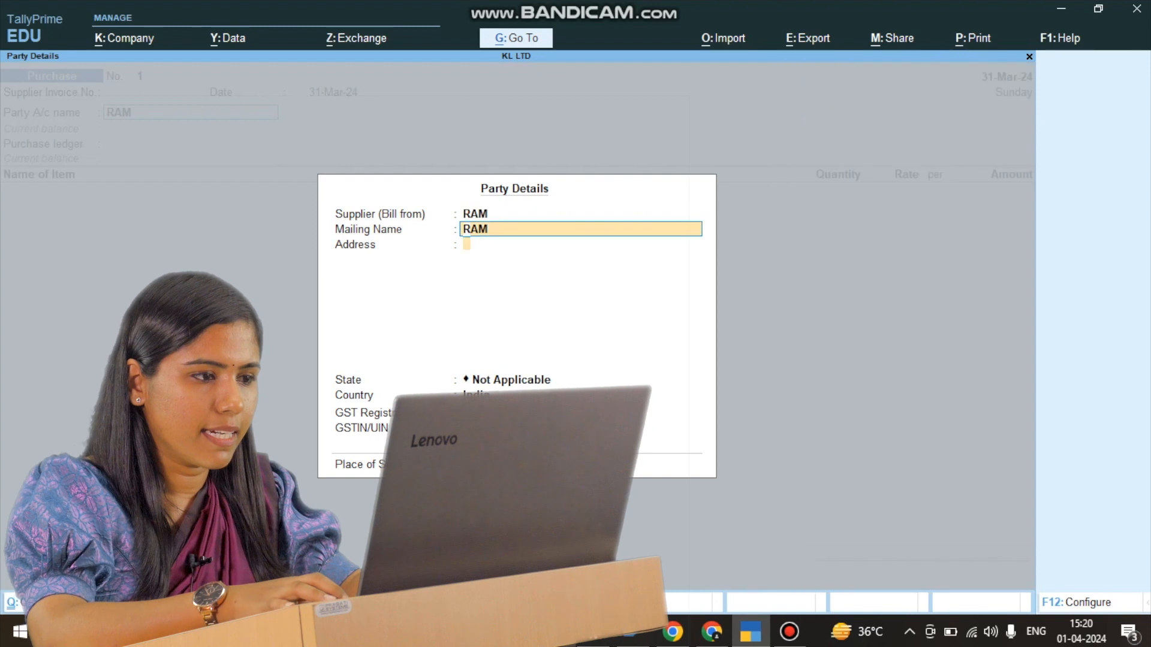
key("Return")
key("Return")
key("Return")
key("Return")
key("Return")
key("Return")
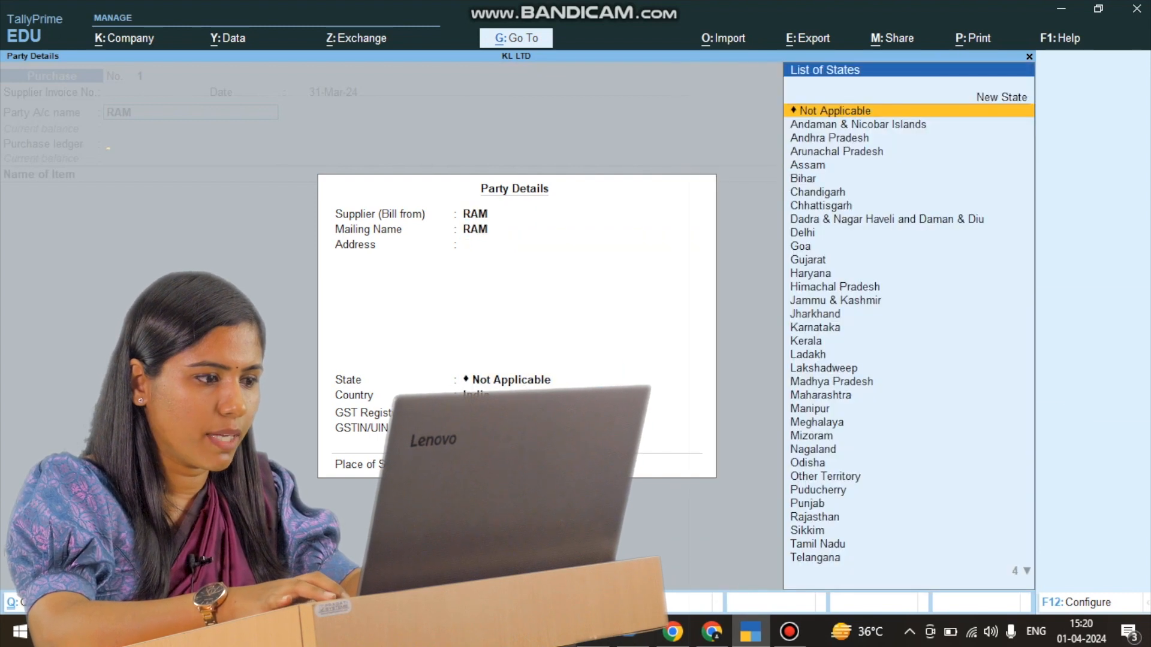
key("Return")
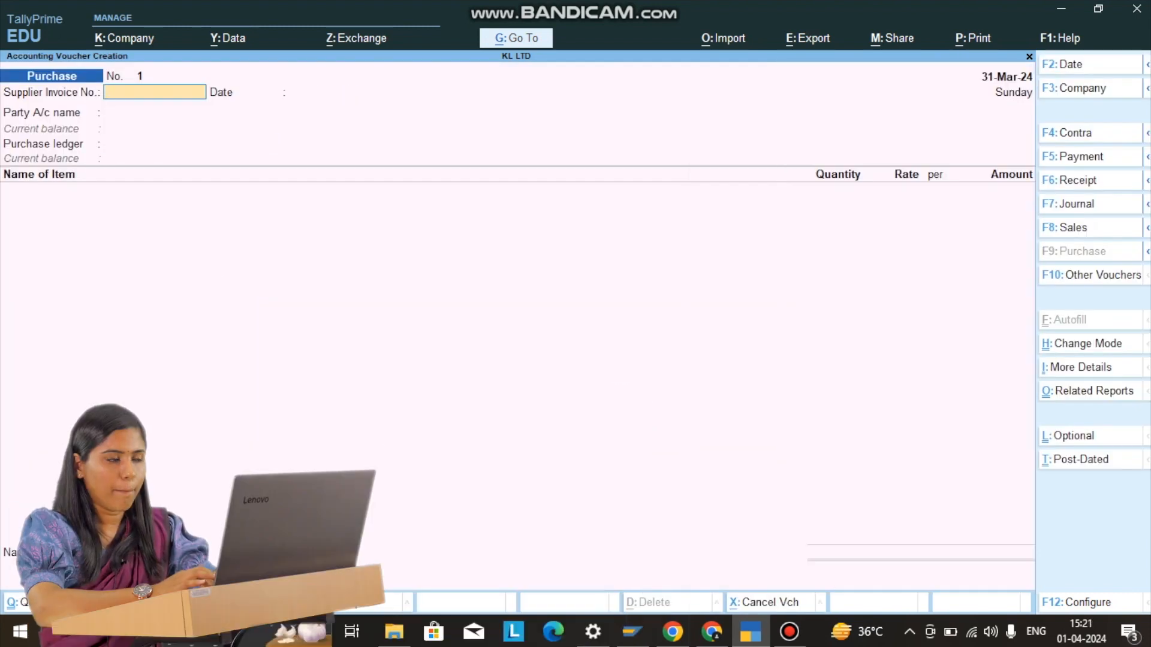
Leave the supplier invoice details blank, choose the supplier's ledger as the party account, and quit the receipt details
key("Return")
key("Return")
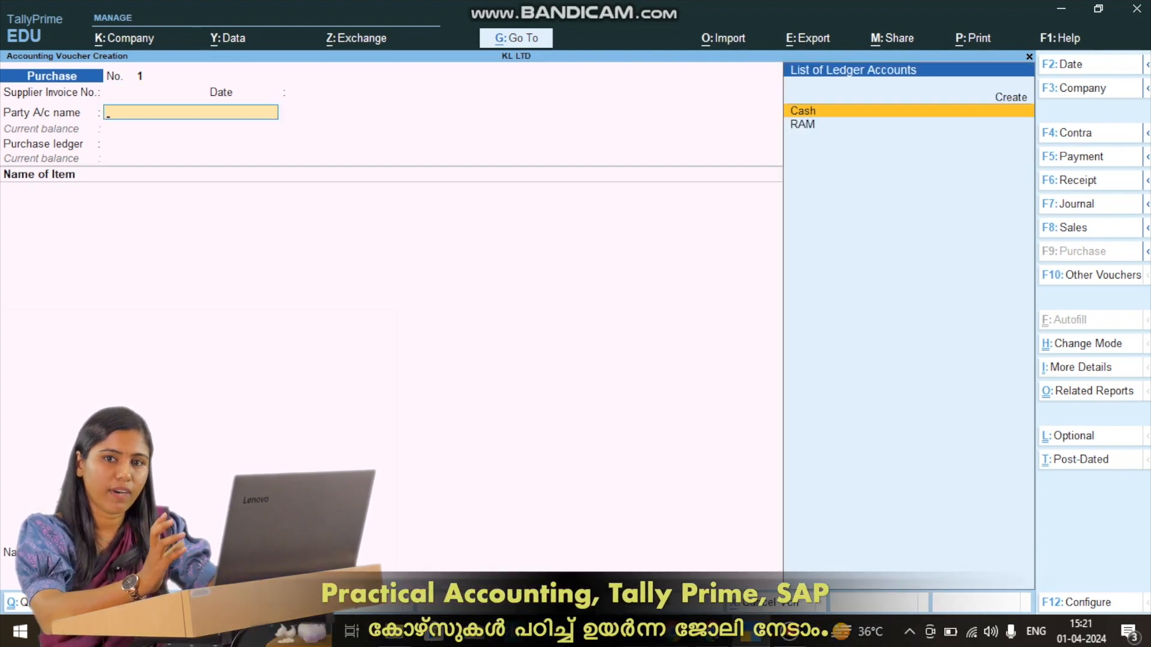
key("Down")
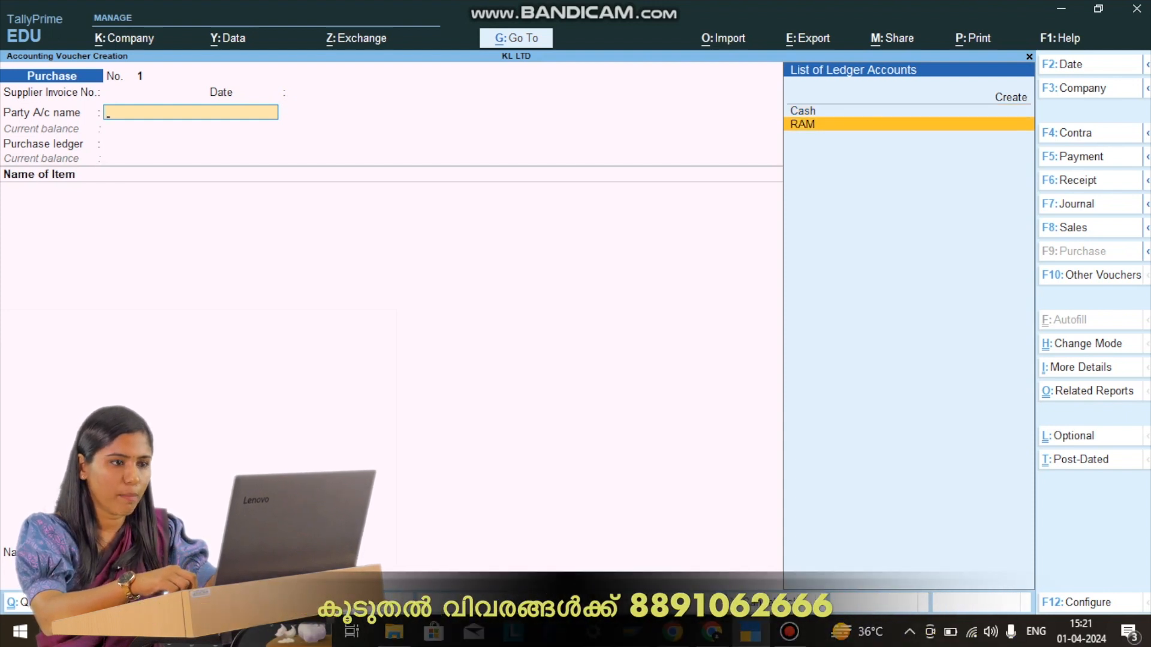
key("Return")
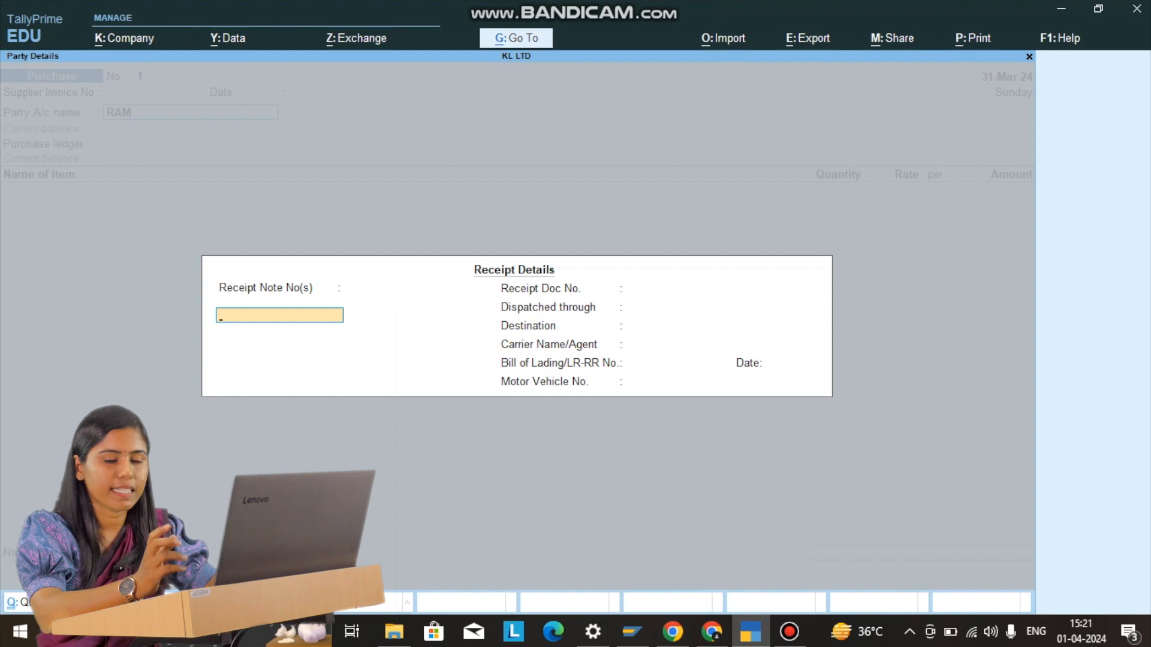
key("Escape")
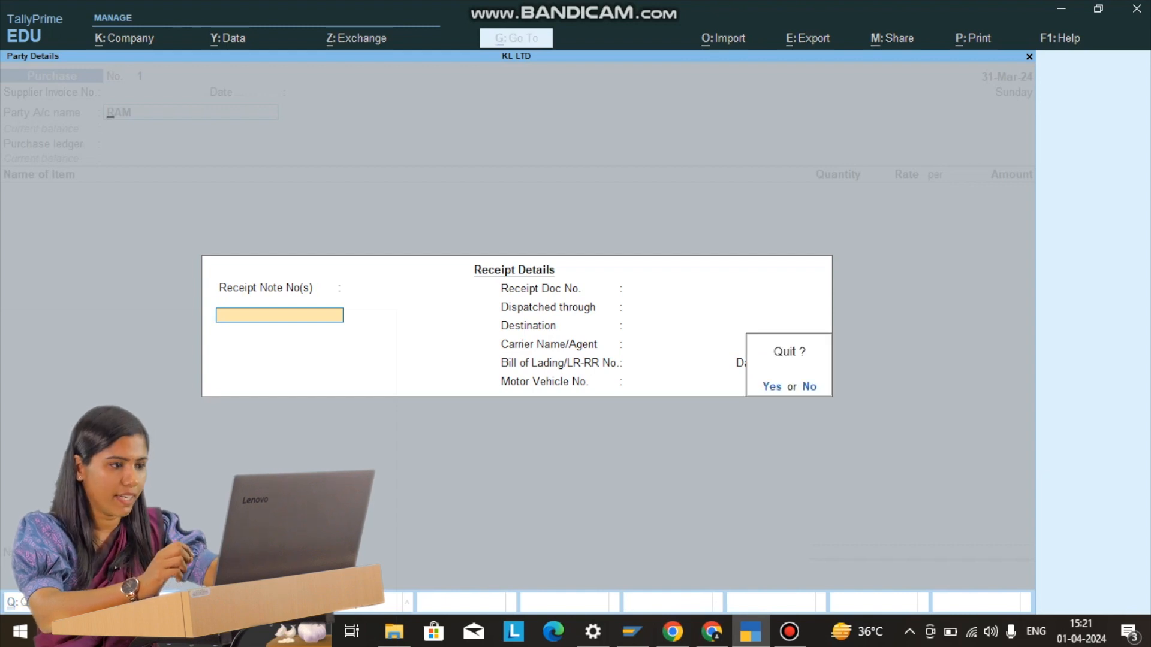
key("y")
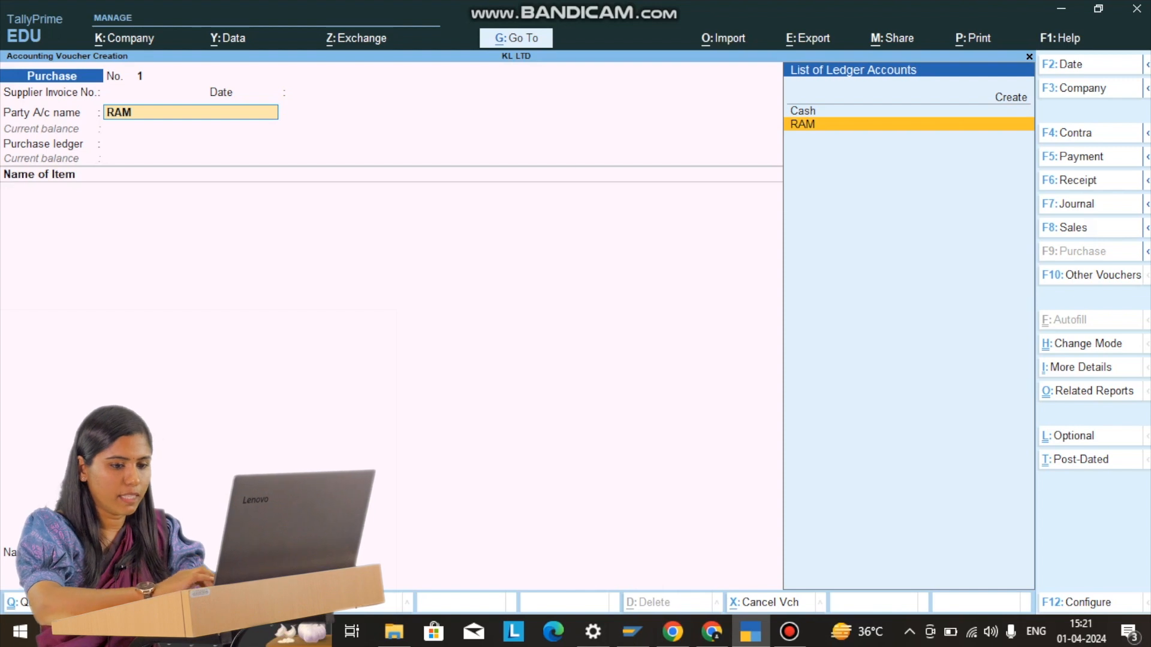
Set Provide Order details to Yes in the purchase voucher configuration and save it
key("F12")
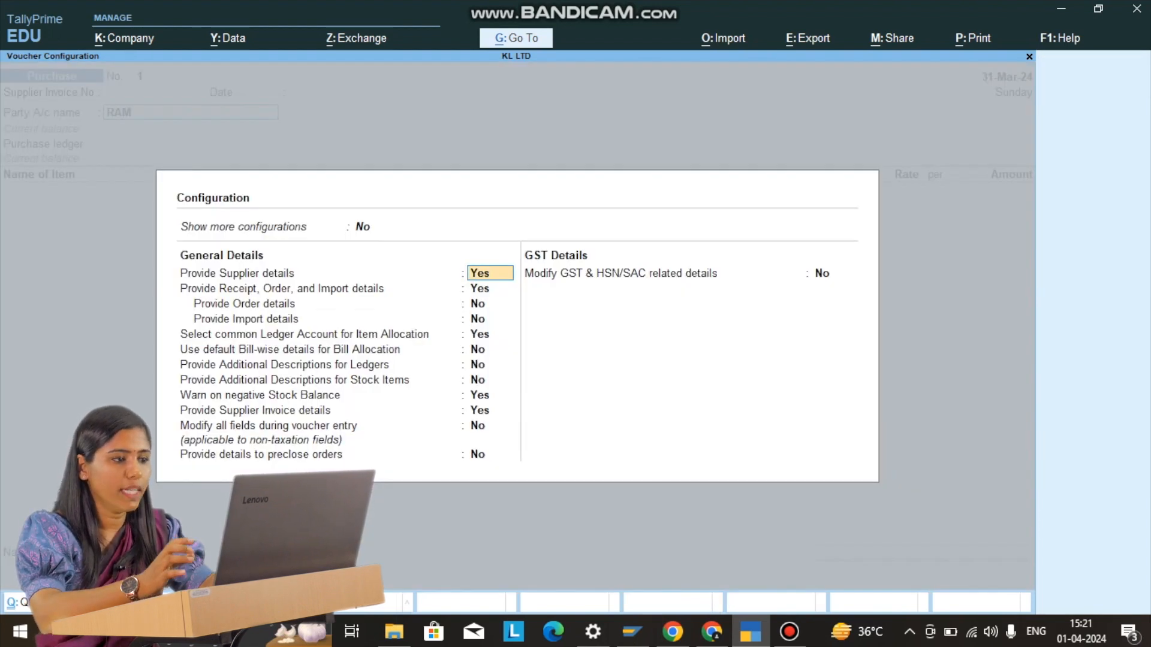
key("Down")
key("Down")
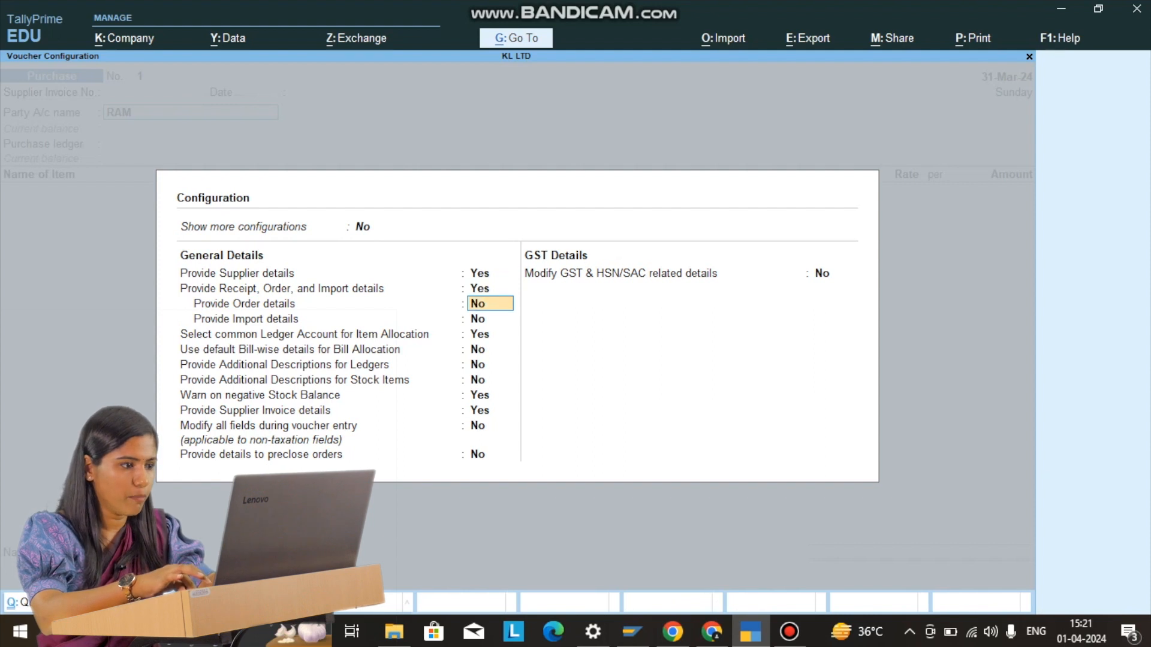
type("y")
key("Return")
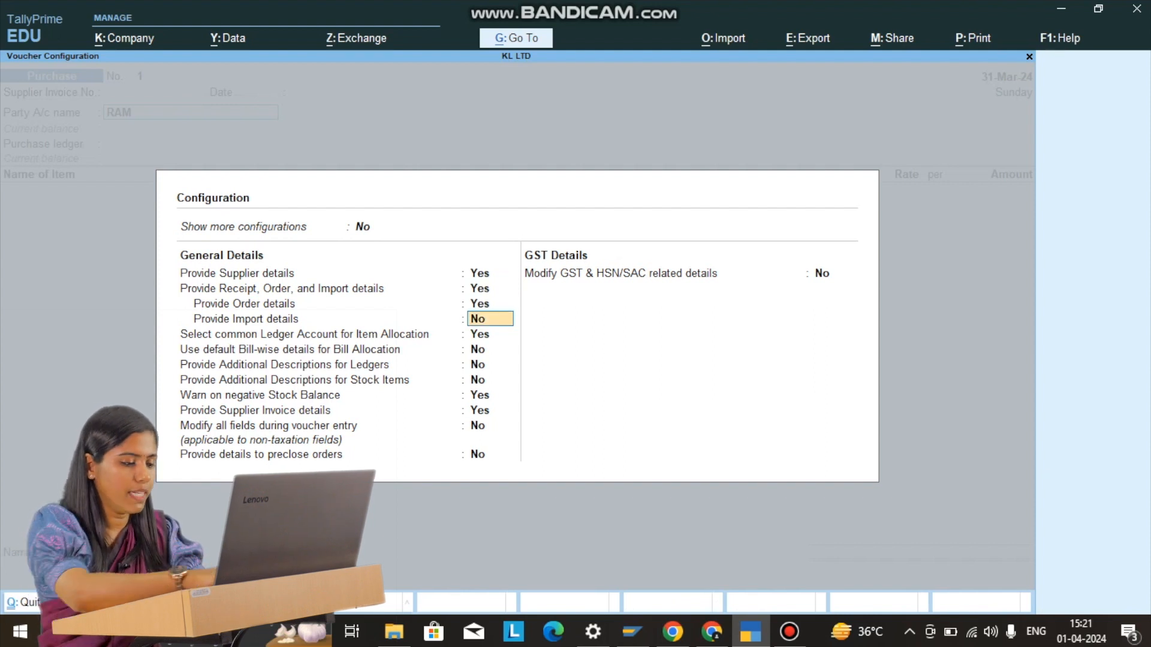
key("ctrl+a")
Confirm the supplier as the party account and leave all receipt details blank
key("Return")
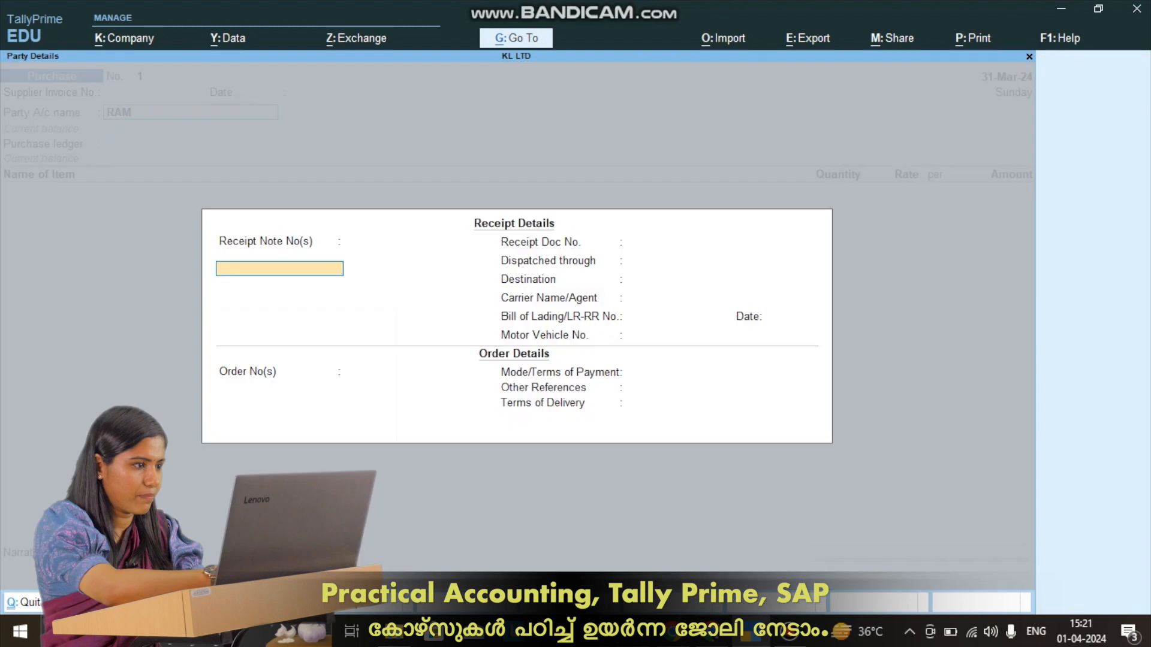
key("Return")
key("Return")
key("Return")
key("Return")
key("Return")
key("Return")
key("Return")
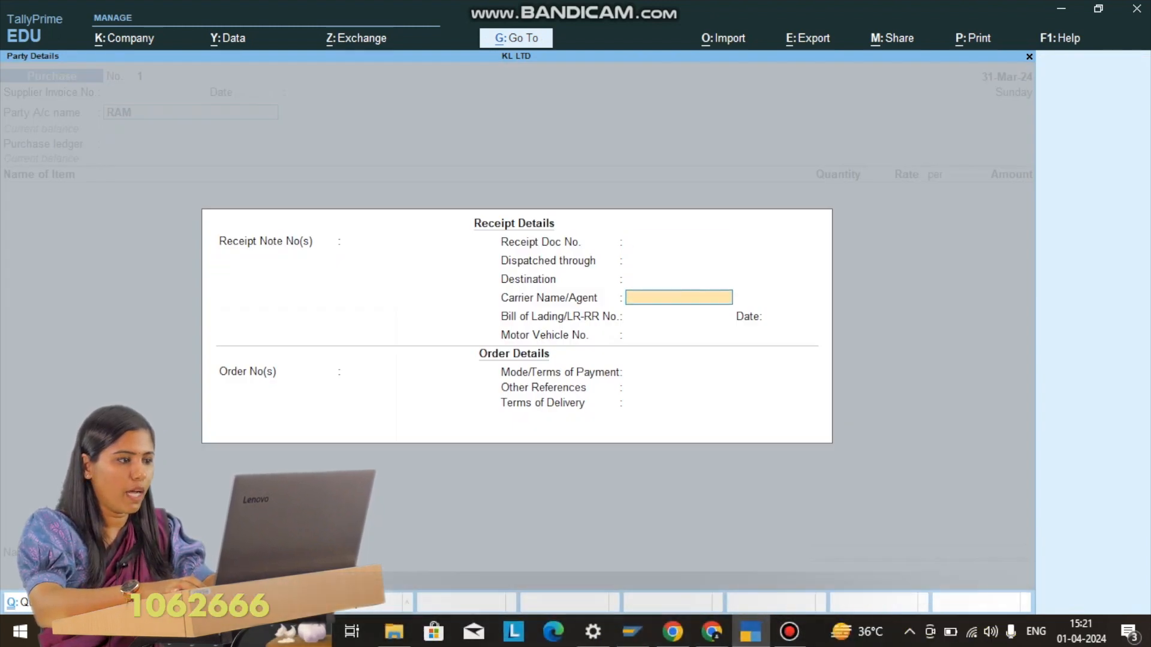
key("Return")
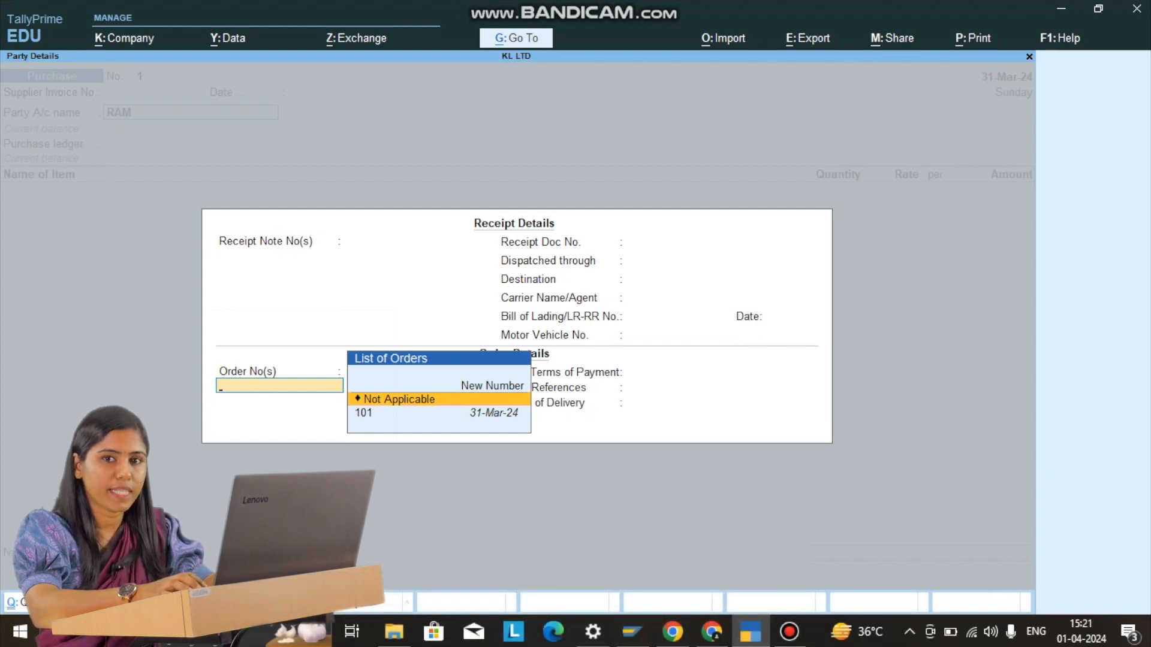
Link the purchase order dated 31-Mar-24 to the voucher, leave the other order details blank, and accept the default party details
key("Down")
key("Return")
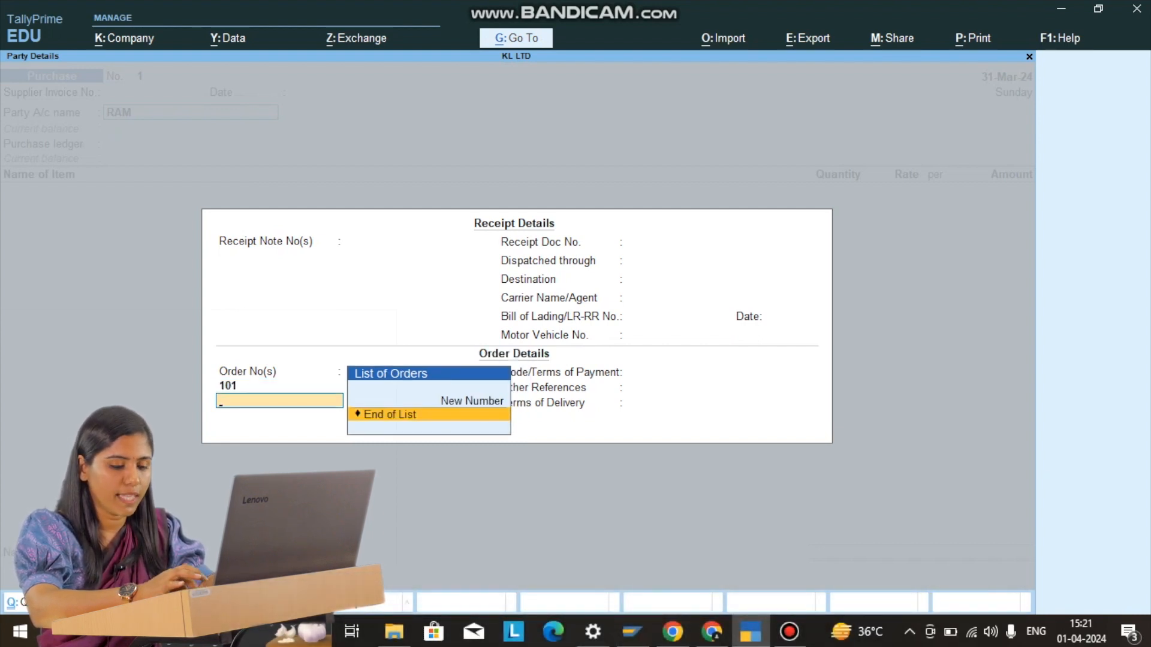
key("Return")
key("Return")
key("Return")
key("Return")
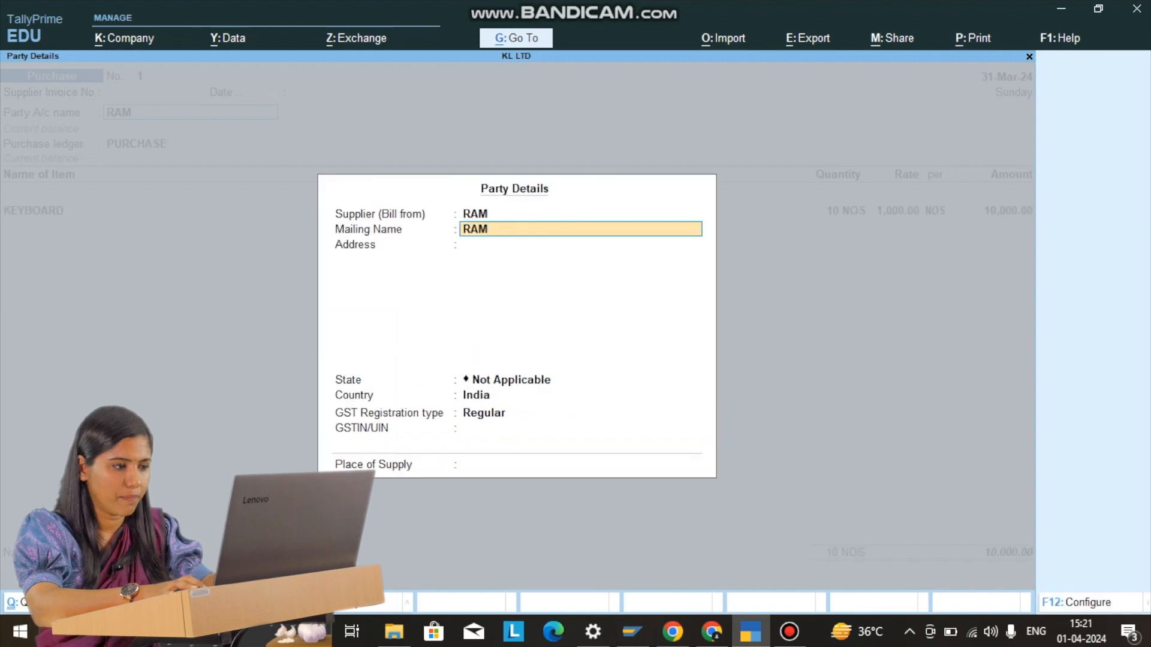
key("ctrl+a")
key("Return")
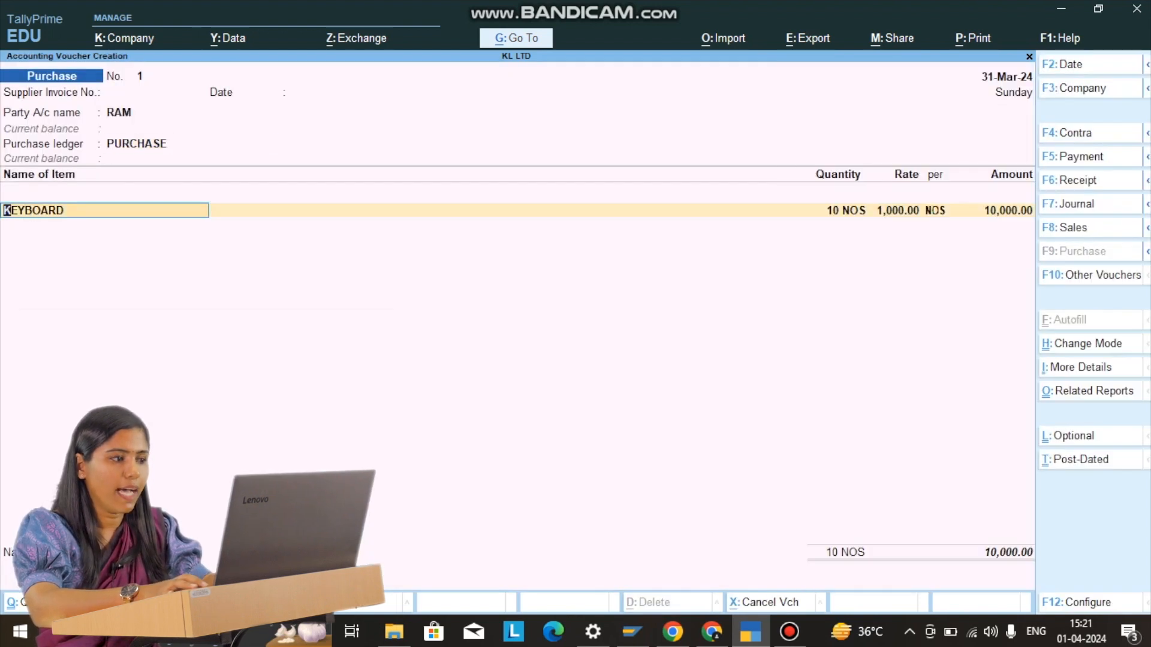